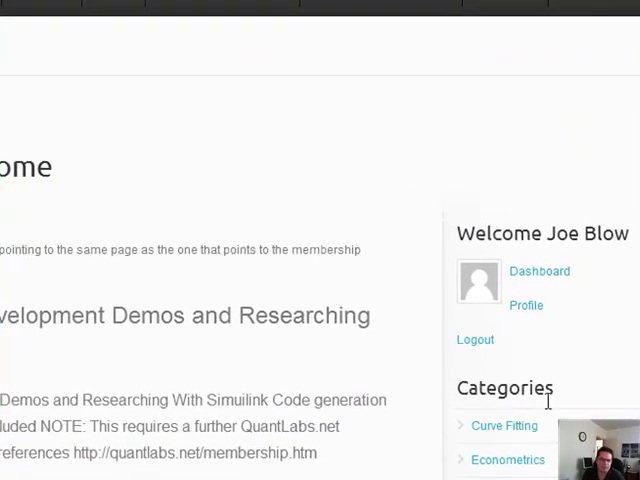
scroll(80, 215, "down", 5)
scroll(80, 215, "down", 2)
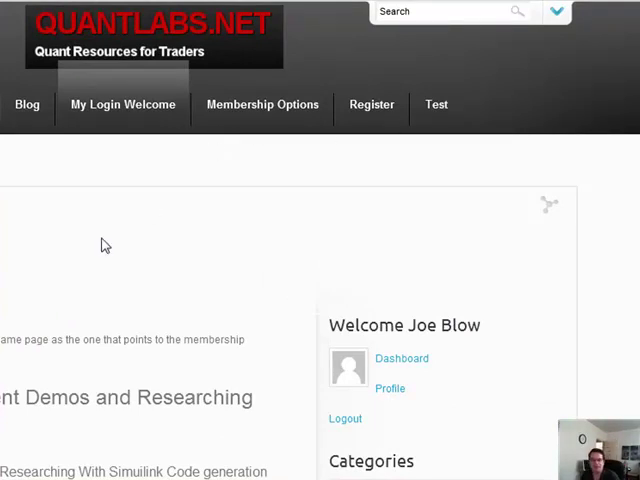
scroll(230, 277, "down", 5)
scroll(230, 277, "down", 5)
scroll(230, 277, "up", 4)
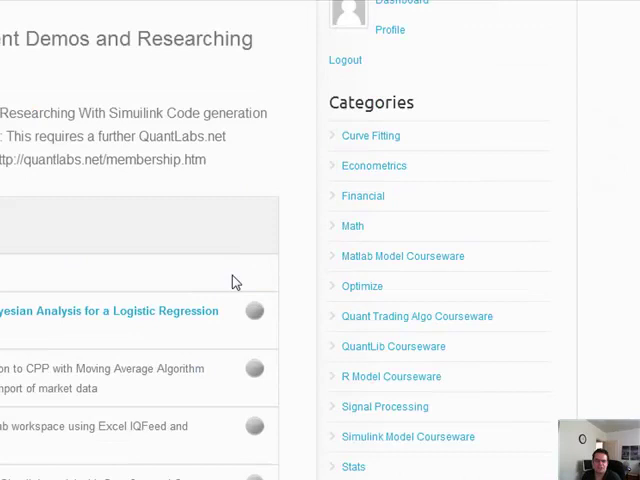
scroll(230, 277, "up", 6)
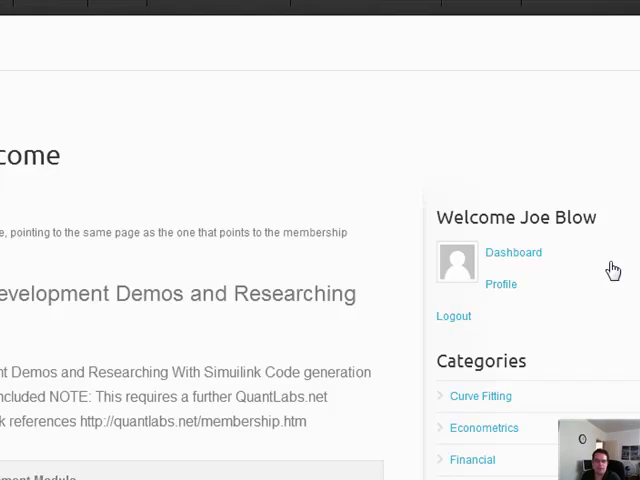
scroll(610, 262, "down", 10)
scroll(610, 262, "up", 5)
scroll(610, 262, "up", 8)
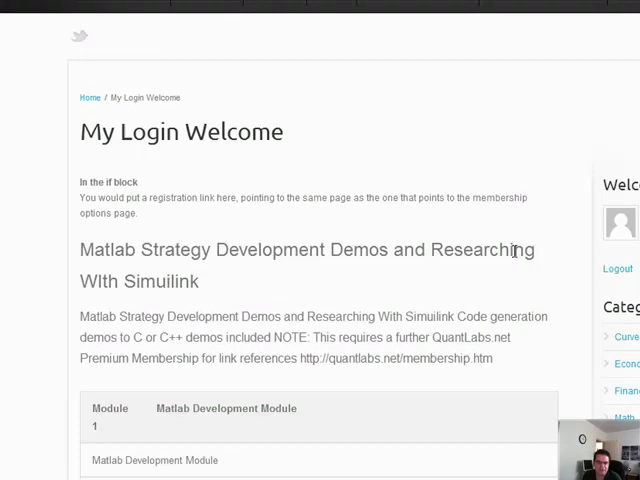
scroll(515, 251, "up", 3)
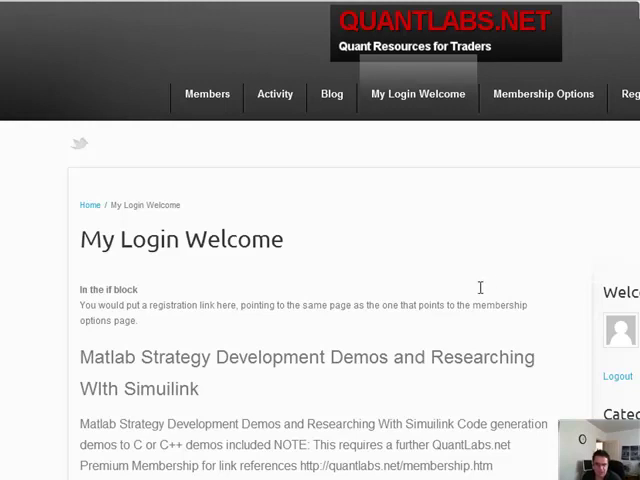
scroll(480, 288, "down", 4)
scroll(478, 295, "up", 4)
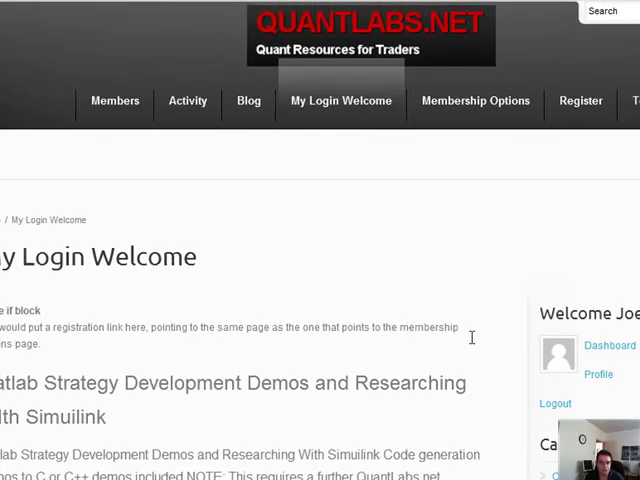
scroll(614, 368, "down", 5)
scroll(614, 368, "up", 3)
scroll(614, 368, "up", 5)
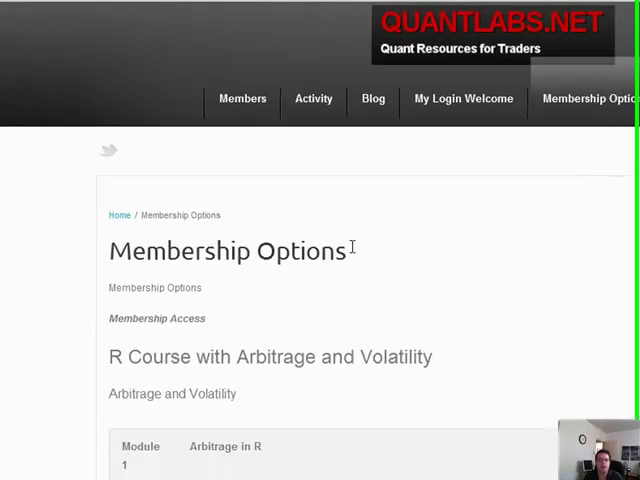
scroll(460, 370, "down", 5)
scroll(446, 320, "down", 5)
scroll(446, 320, "up", 10)
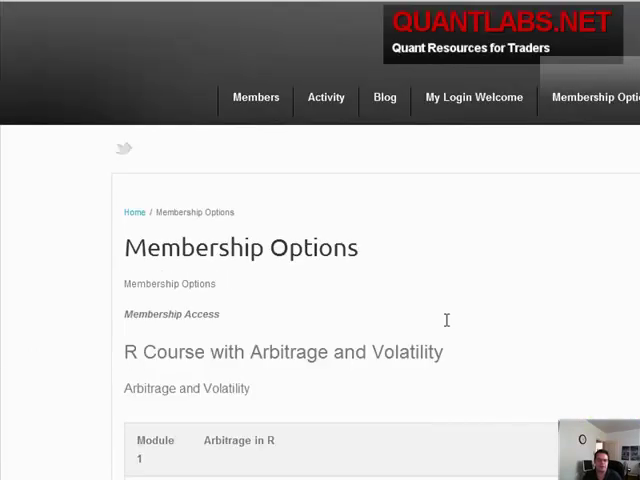
scroll(446, 320, "down", 8)
scroll(446, 320, "down", 8)
scroll(446, 320, "up", 6)
scroll(446, 320, "down", 4)
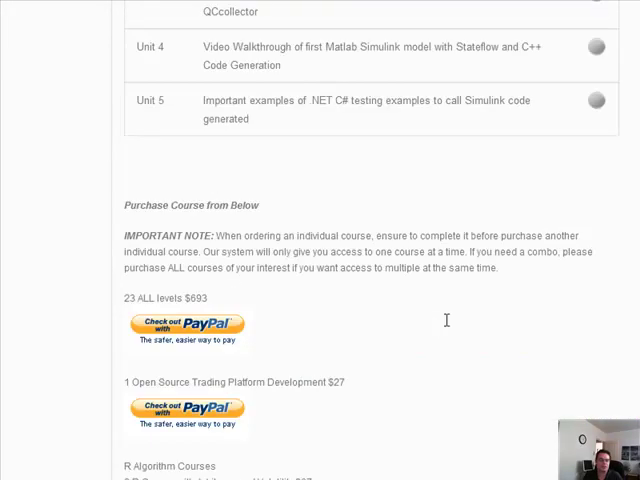
scroll(446, 320, "down", 8)
scroll(446, 320, "down", 5)
scroll(446, 320, "up", 5)
scroll(446, 320, "up", 10)
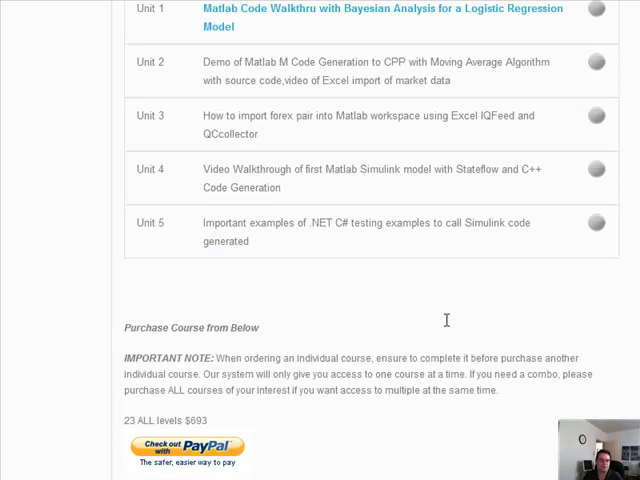
scroll(446, 320, "down", 3)
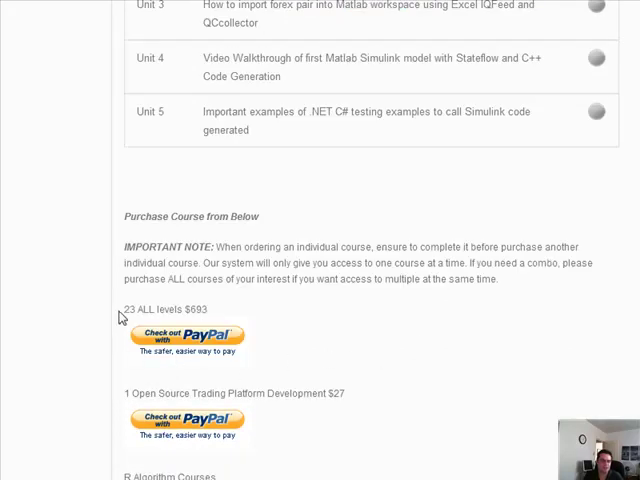
- Select all text on the Membership Options page, then clear the selection
key("ctrl+a")
left_click(331, 367)
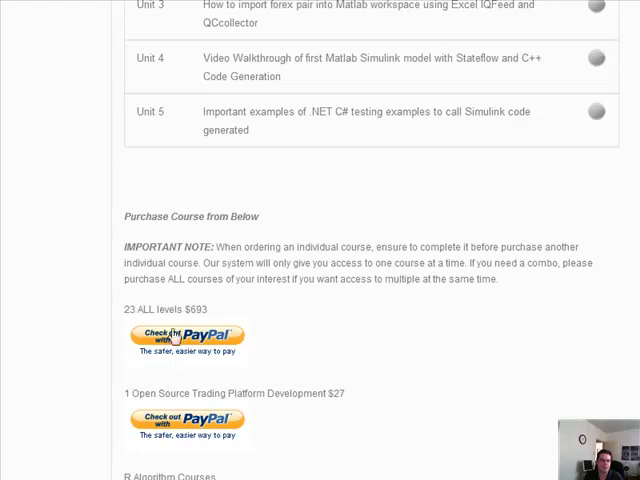
scroll(611, 352, "down", 3)
scroll(611, 352, "down", 6)
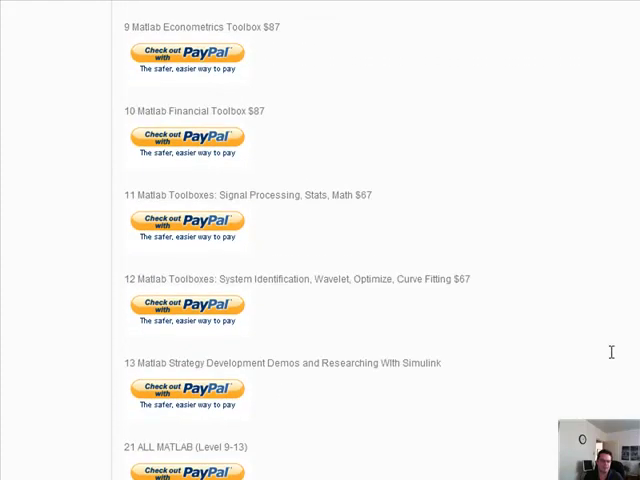
scroll(616, 360, "up", 3)
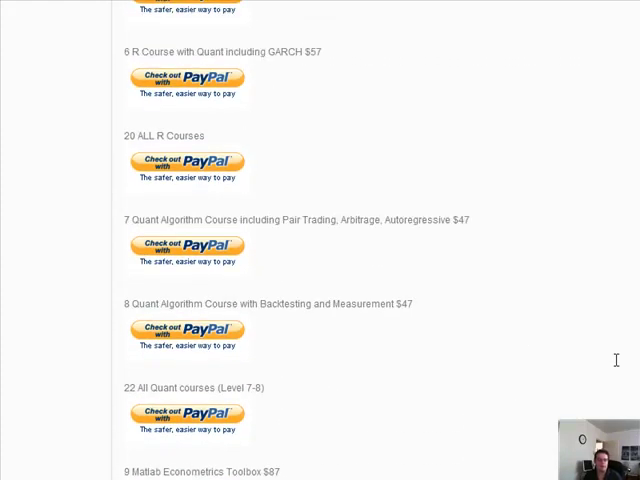
scroll(616, 360, "up", 5)
scroll(616, 360, "up", 4)
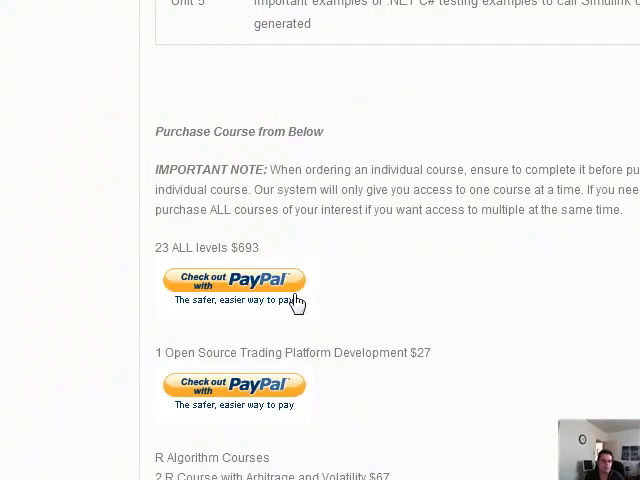
left_click_drag(262, 248, 155, 240)
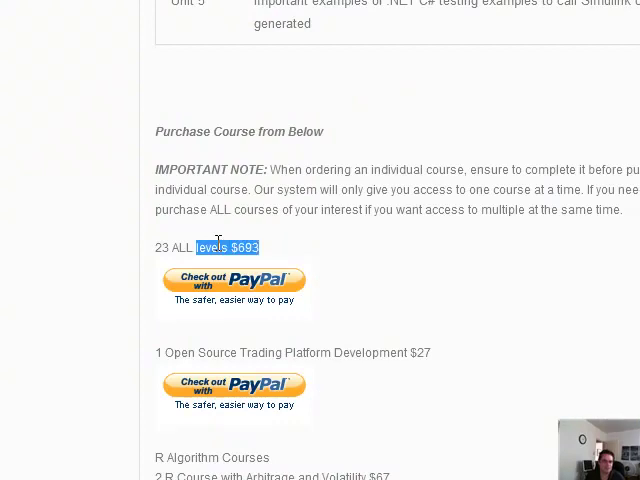
key("ctrl+a")
left_click(278, 248)
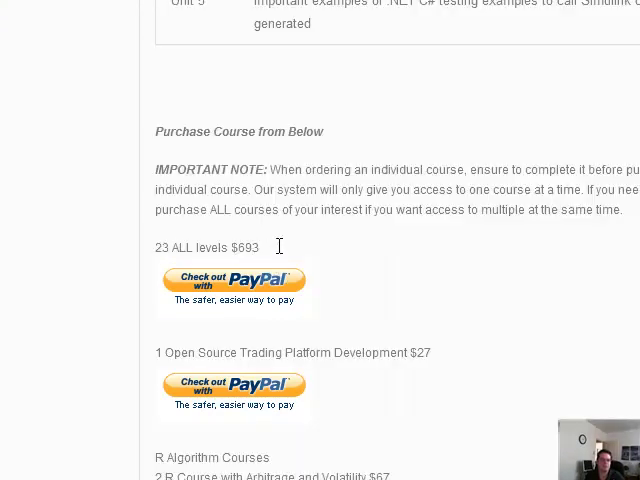
scroll(450, 348, "down", 10)
scroll(450, 348, "down", 5)
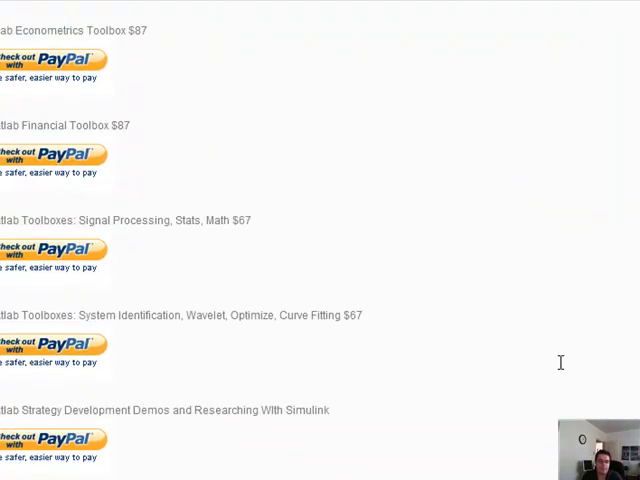
scroll(560, 362, "up", 5)
scroll(560, 362, "up", 8)
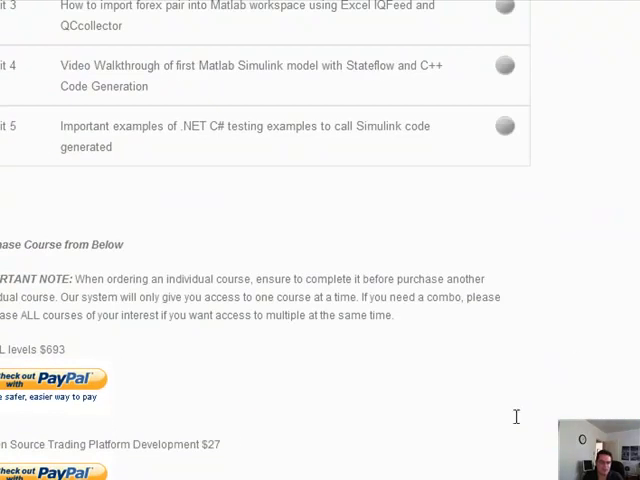
scroll(516, 416, "down", 3)
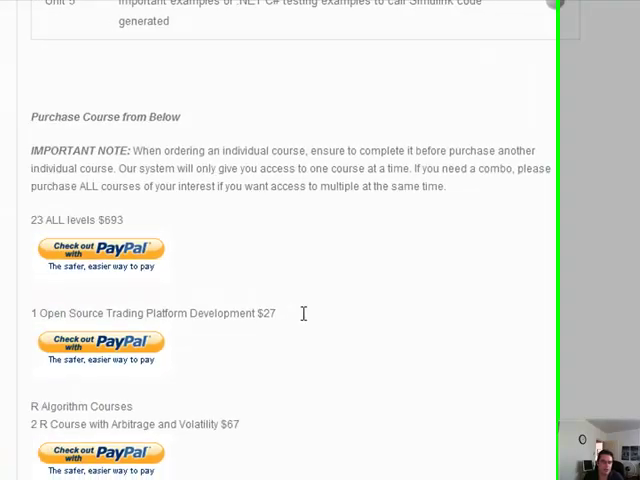
left_click_drag(374, 303, 140, 311)
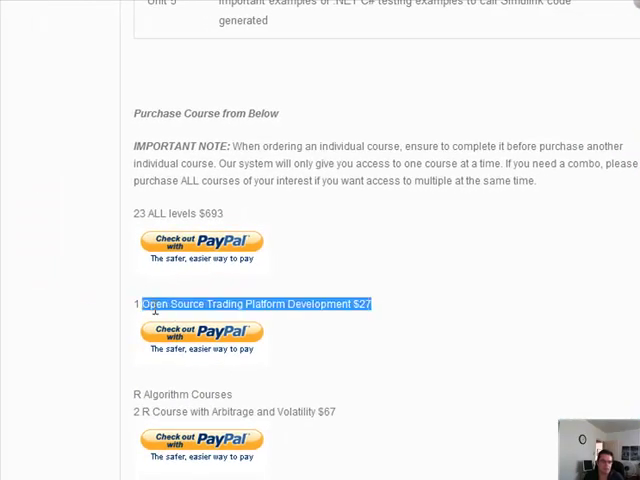
left_click(372, 307)
left_click_drag(372, 307, 170, 304)
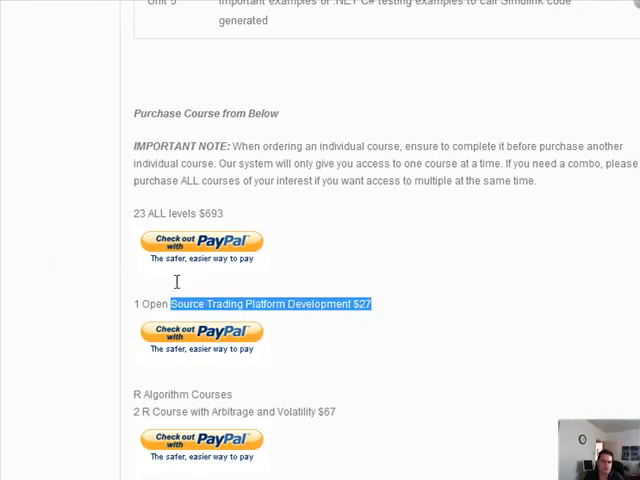
scroll(369, 356, "down", 5)
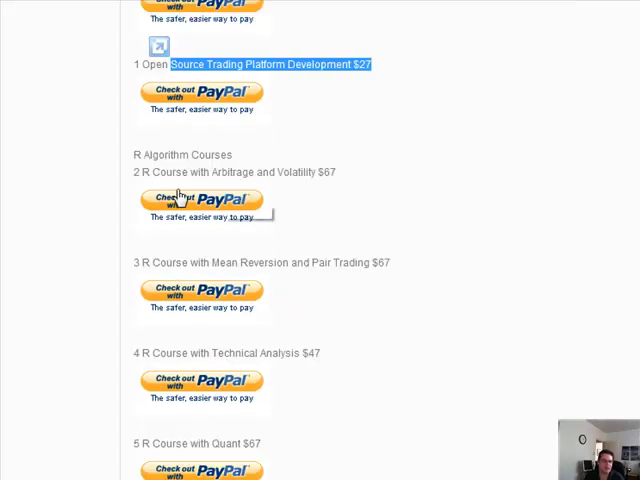
scroll(175, 185, "down", 2)
scroll(320, 235, "down", 2)
scroll(325, 234, "down", 5)
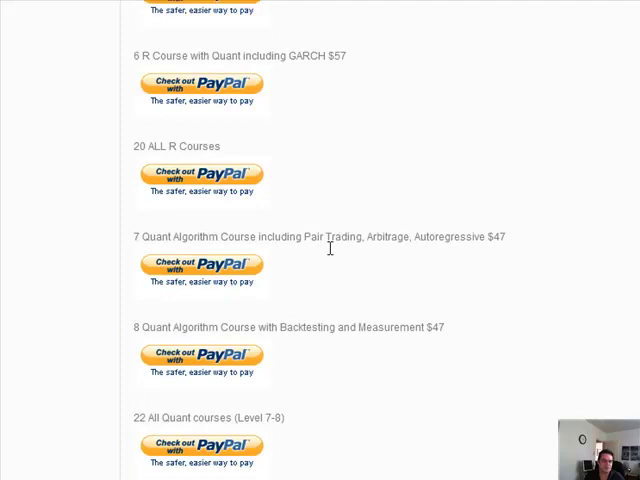
scroll(428, 290, "up", 3)
scroll(419, 289, "up", 2)
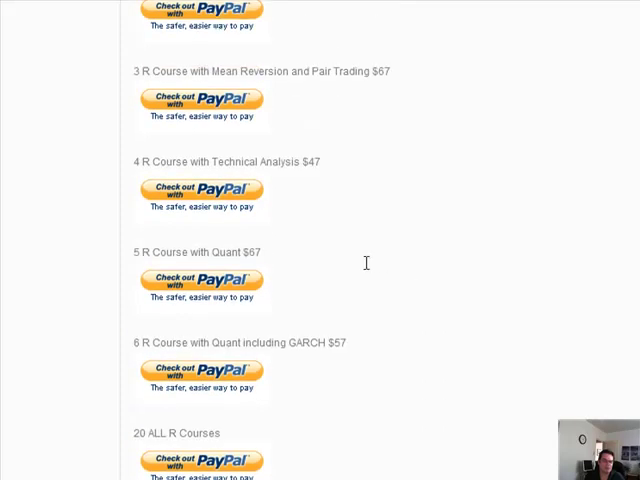
scroll(365, 263, "up", 2)
scroll(360, 278, "up", 3)
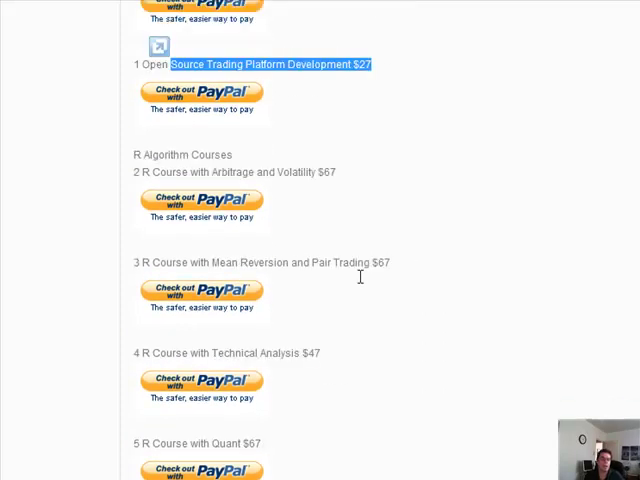
left_click_drag(391, 262, 141, 263)
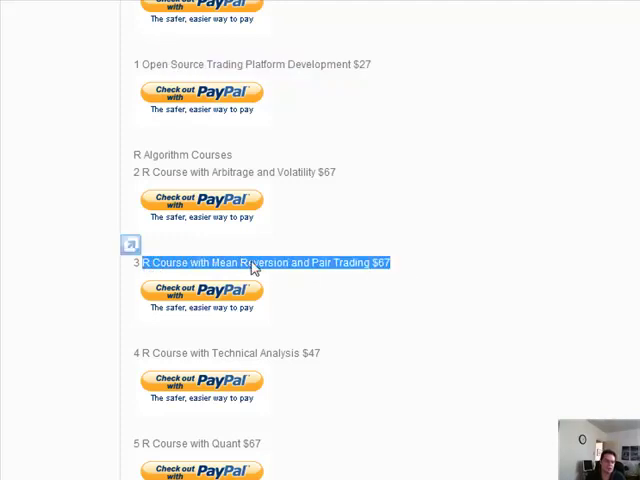
left_click(405, 263)
left_click_drag(392, 262, 141, 262)
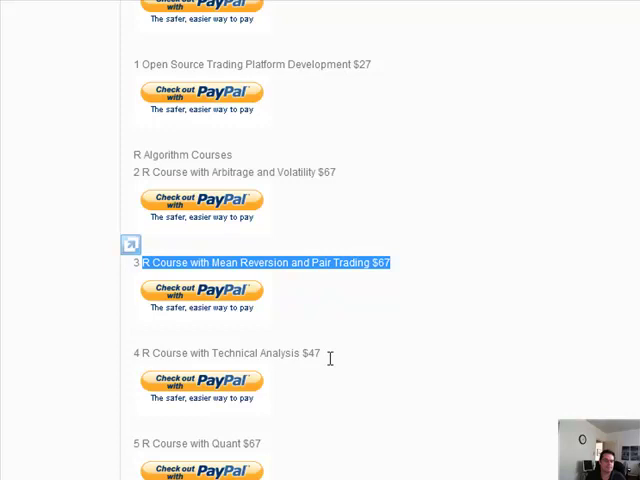
scroll(363, 338, "down", 1)
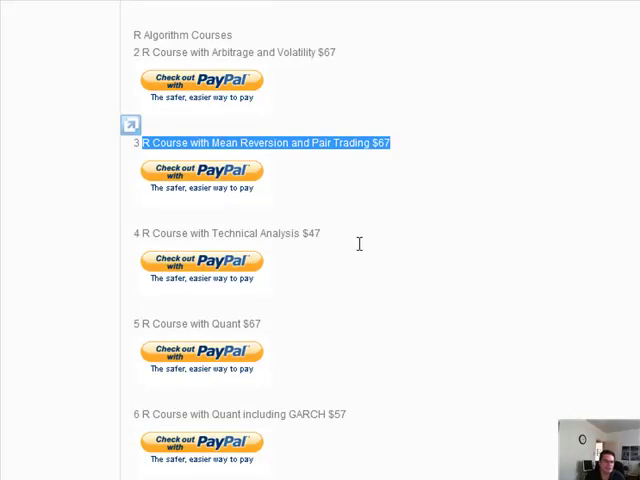
left_click(334, 256)
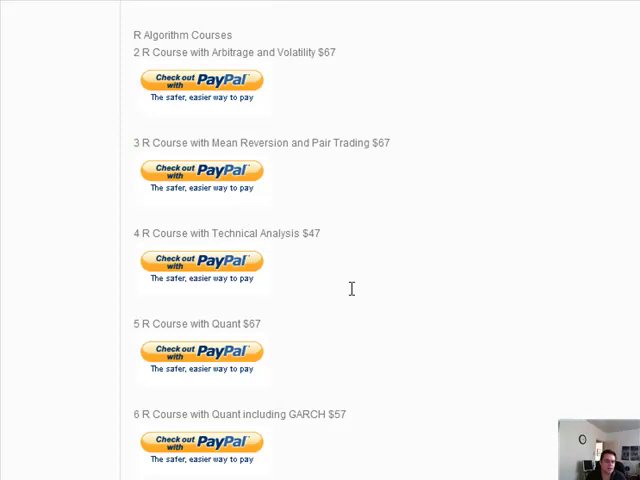
left_click_drag(321, 233, 213, 233)
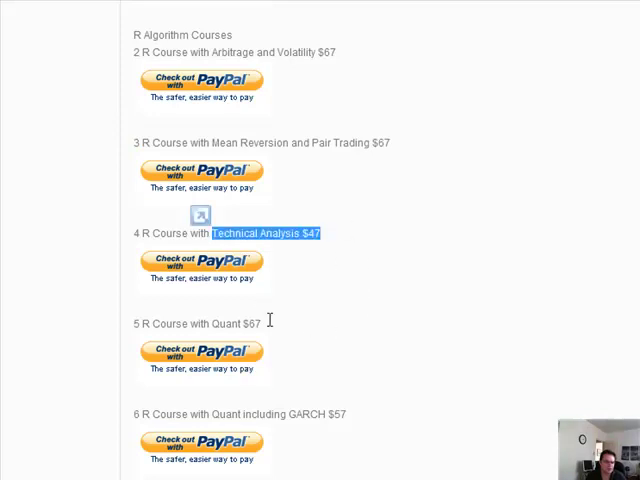
left_click_drag(271, 323, 153, 323)
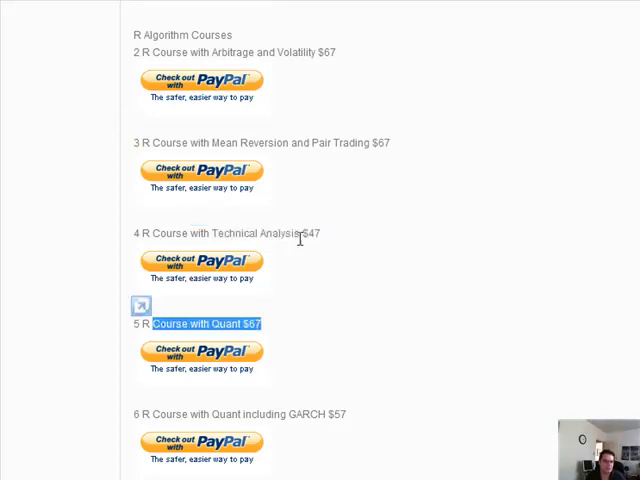
scroll(300, 238, "up", 1)
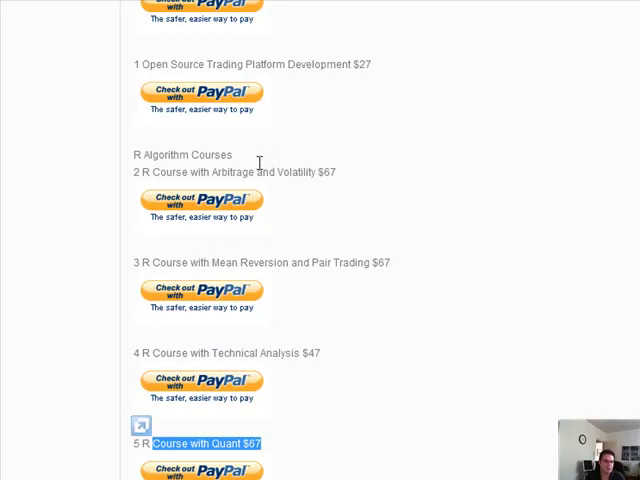
left_click_drag(234, 155, 133, 155)
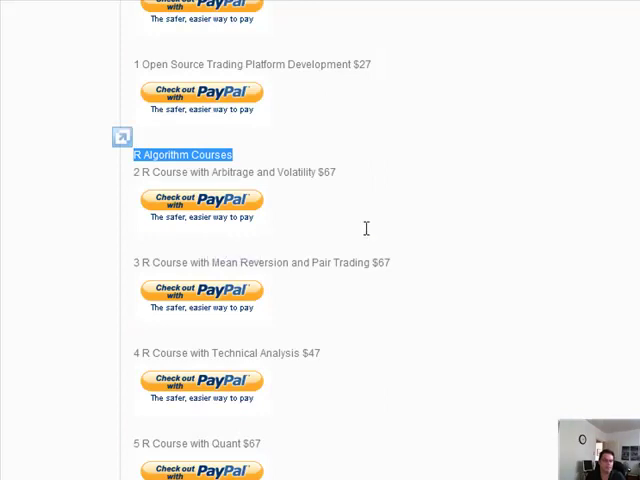
scroll(388, 211, "down", 1)
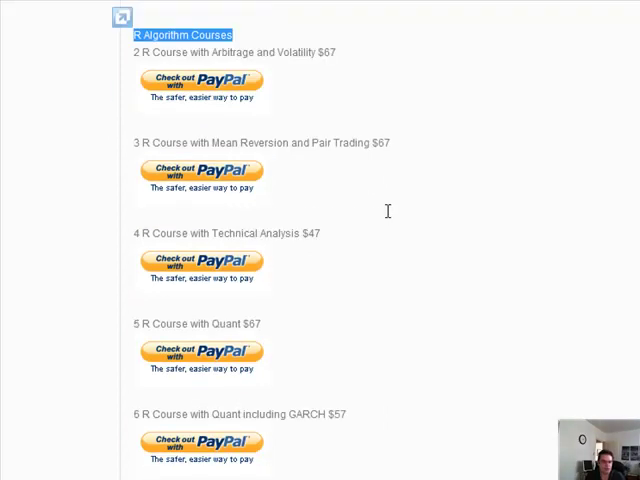
scroll(388, 211, "down", 2)
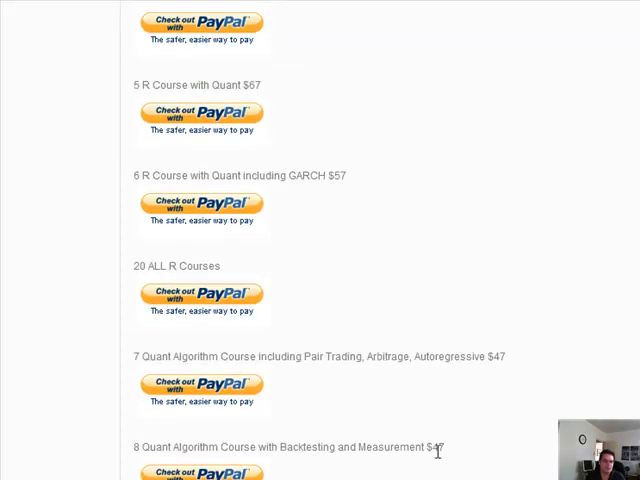
left_click_drag(446, 447, 140, 447)
left_click_drag(507, 356, 142, 356)
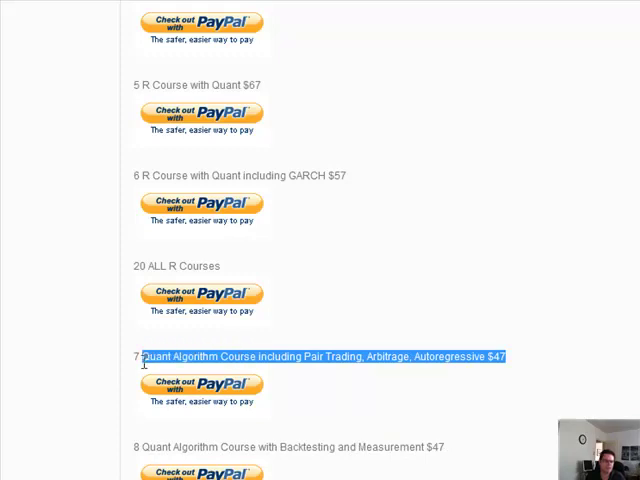
mouse_move(446, 447)
left_mouse_down()
mouse_move(210, 428)
mouse_move(131, 444)
left_mouse_up()
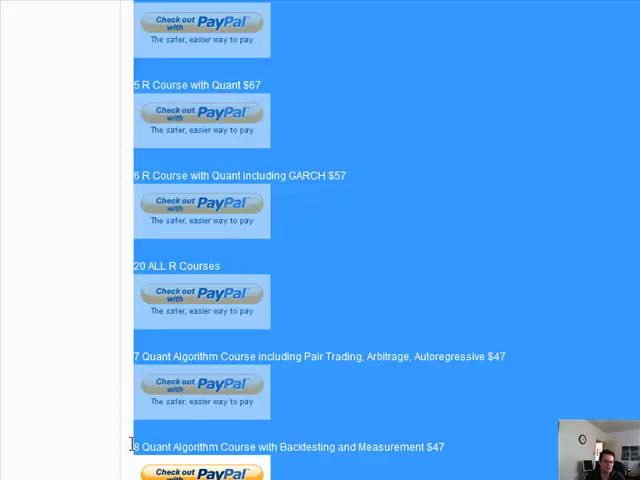
left_click(388, 408)
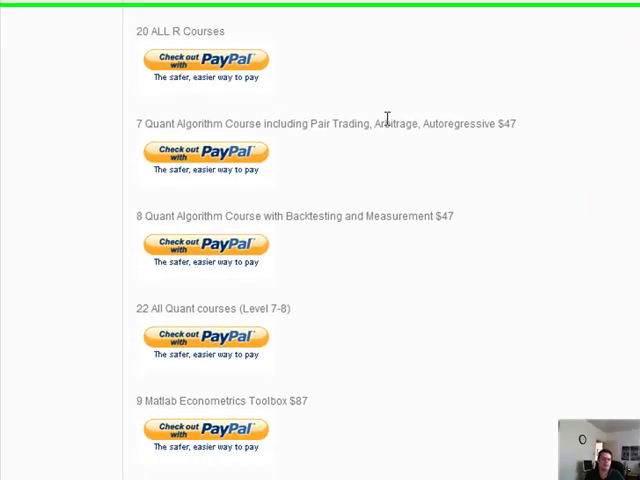
scroll(386, 110, "up", 3)
scroll(386, 110, "up", 3)
scroll(386, 110, "up", 2)
scroll(380, 97, "down", 4)
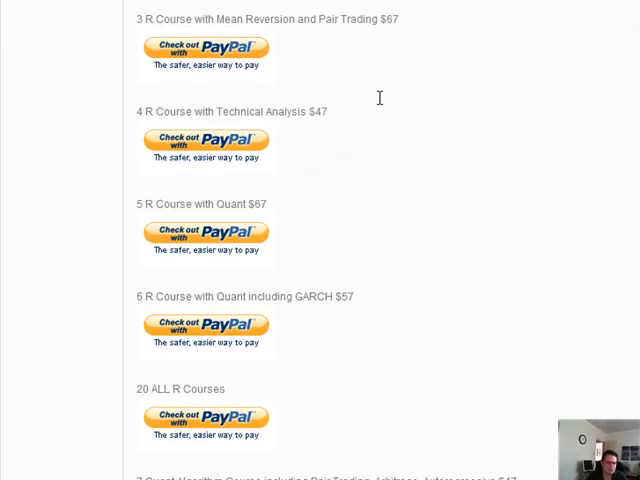
scroll(340, 125, "down", 4)
scroll(214, 210, "down", 3)
scroll(212, 218, "down", 3)
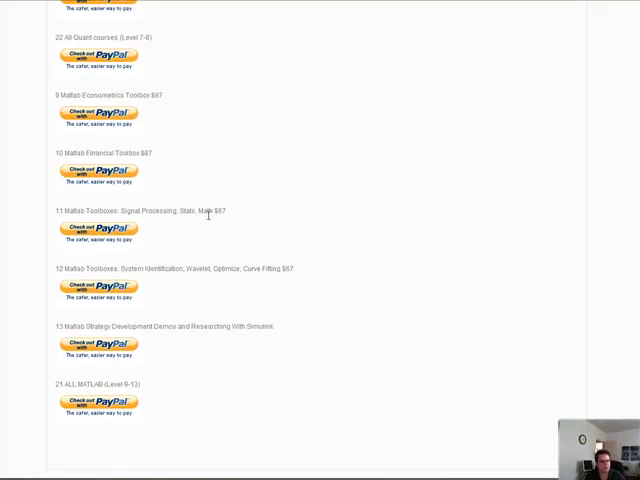
scroll(212, 218, "down", 2)
scroll(212, 218, "up", 4)
scroll(212, 218, "up", 3)
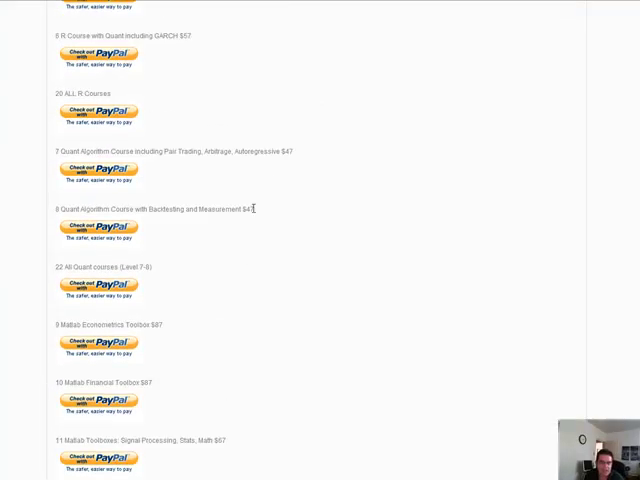
left_click_drag(254, 209, 58, 209)
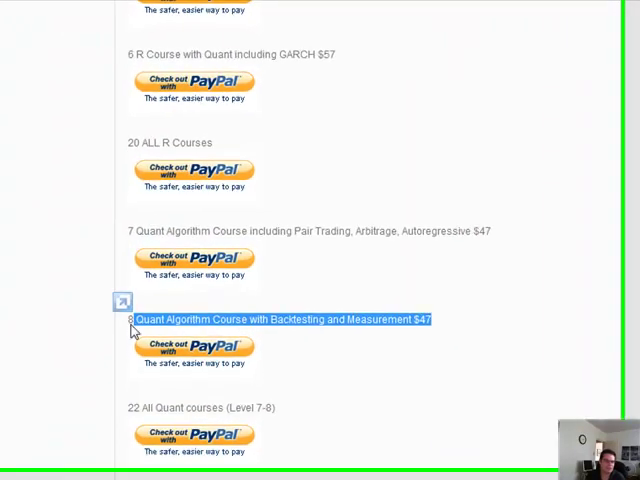
scroll(368, 376, "down", 2)
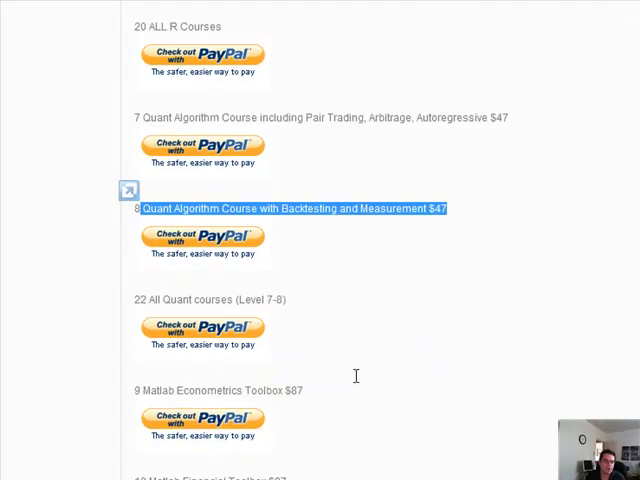
left_click_drag(288, 300, 118, 298)
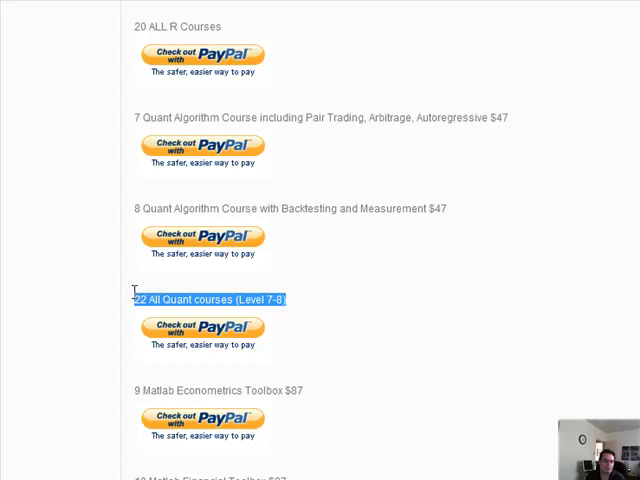
scroll(415, 305, "down", 1)
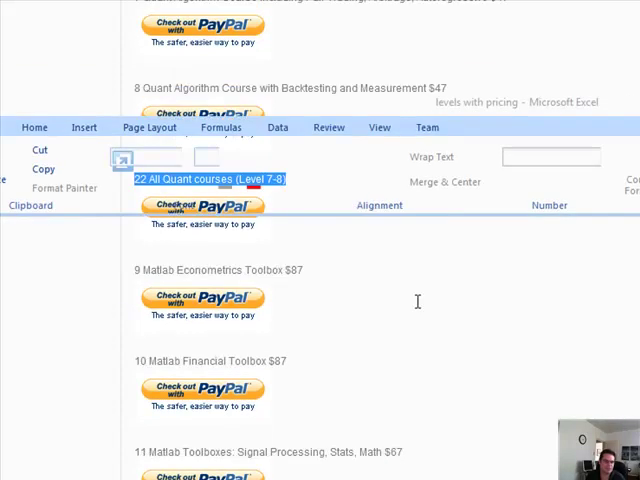
scroll(540, 361, "down", 2)
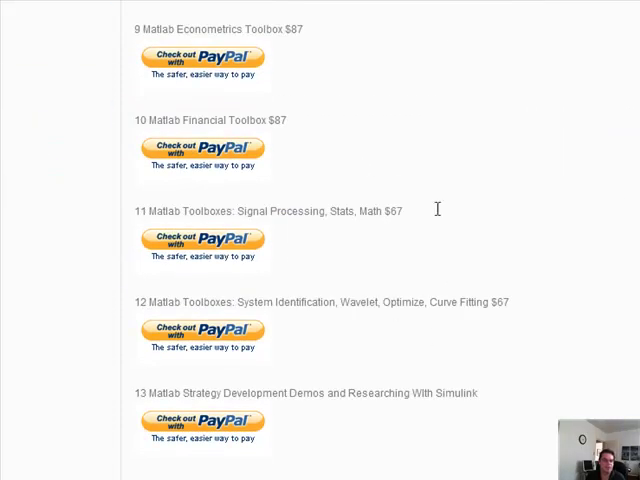
scroll(352, 281, "up", 1)
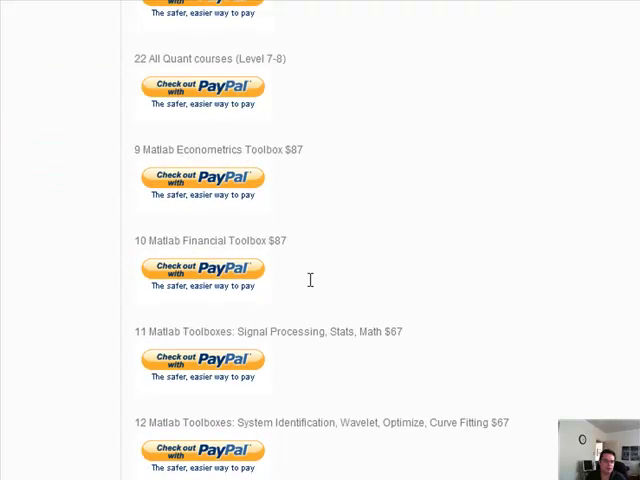
left_click_drag(327, 151, 117, 147)
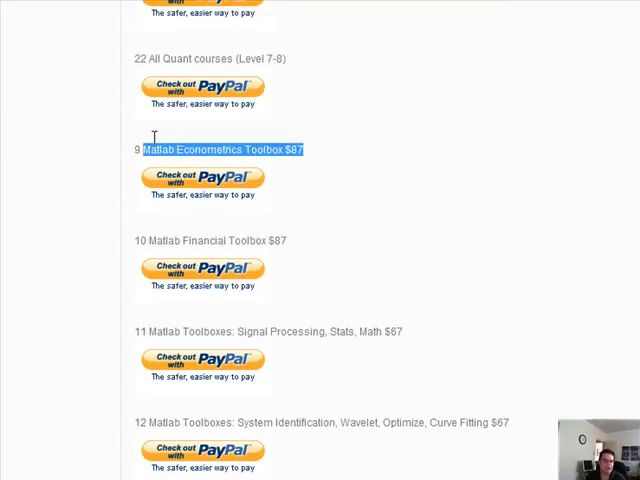
left_click(324, 149)
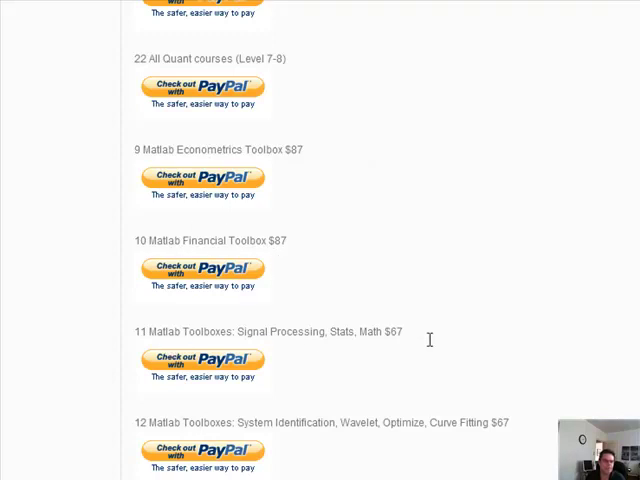
left_click_drag(405, 333, 125, 331)
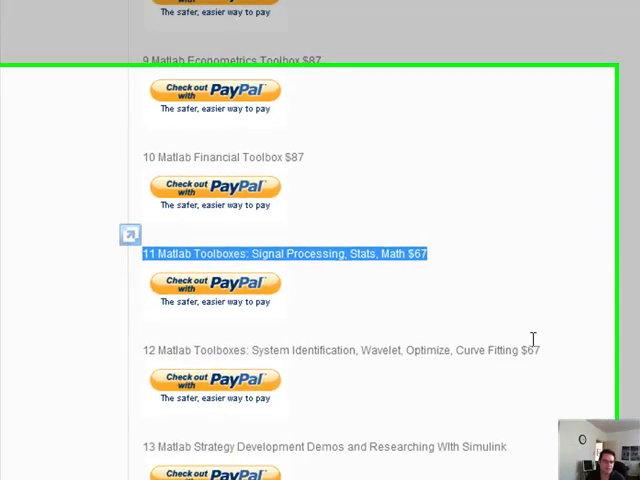
left_click_drag(565, 294, 253, 294)
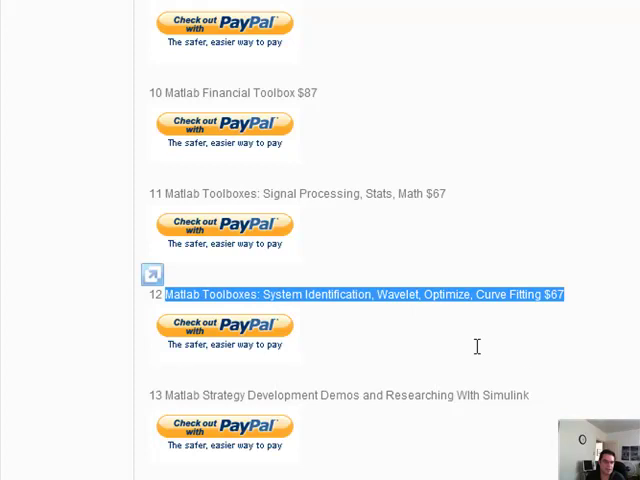
left_click_drag(530, 395, 160, 395)
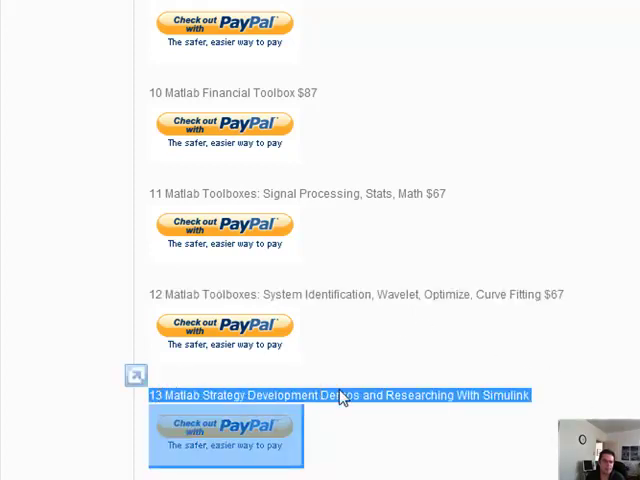
left_click(514, 393)
mouse_move(550, 393)
left_mouse_down()
mouse_move(416, 378)
mouse_move(160, 395)
left_mouse_up()
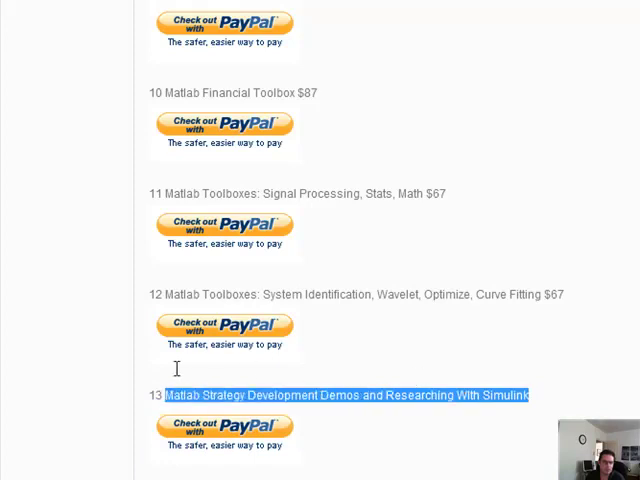
key("ctrl+a")
left_click(514, 395)
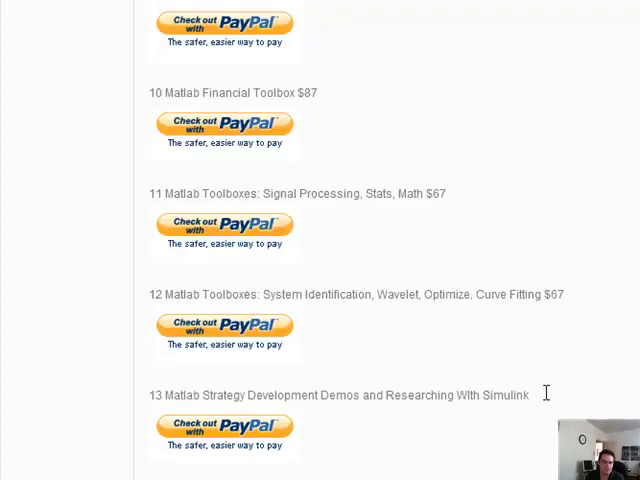
left_click_drag(546, 393, 150, 380)
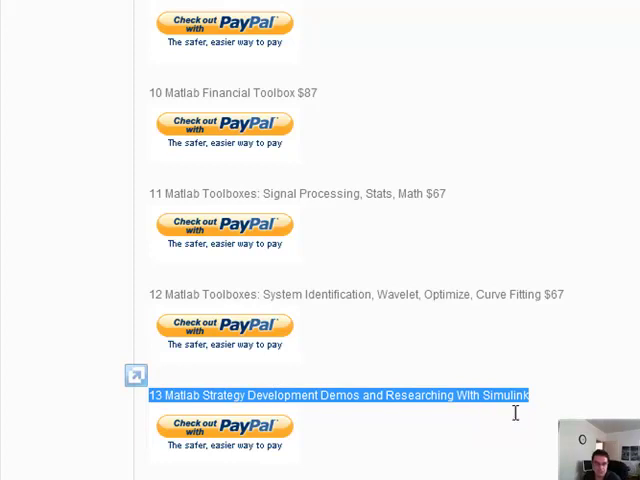
left_click(548, 399)
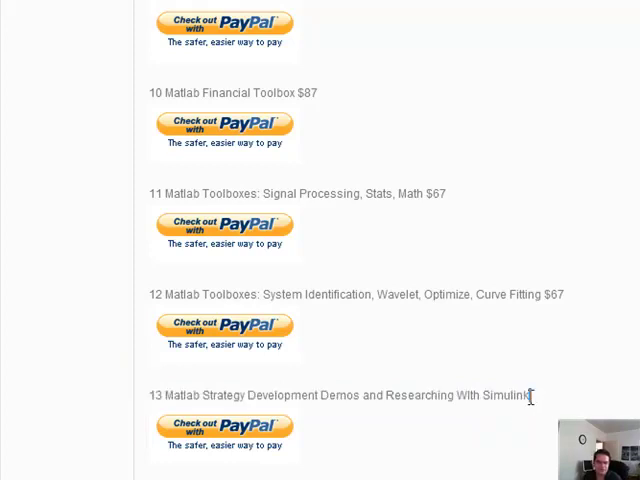
left_click_drag(532, 397, 165, 399)
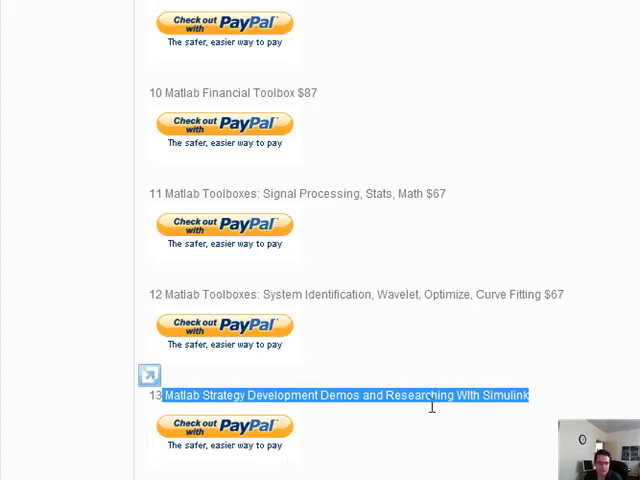
left_click(537, 405)
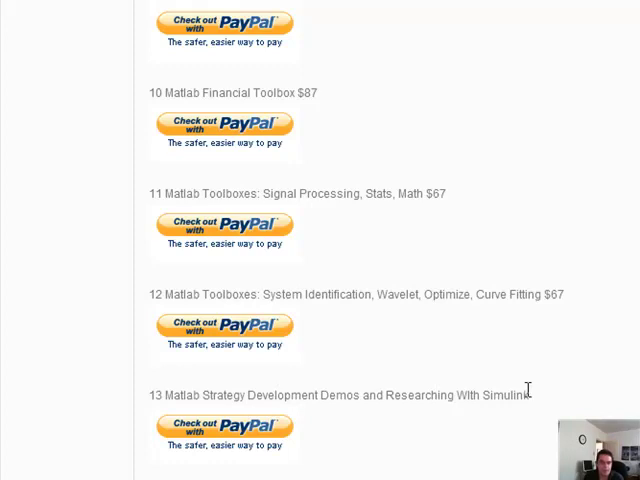
scroll(452, 447, "down", 3)
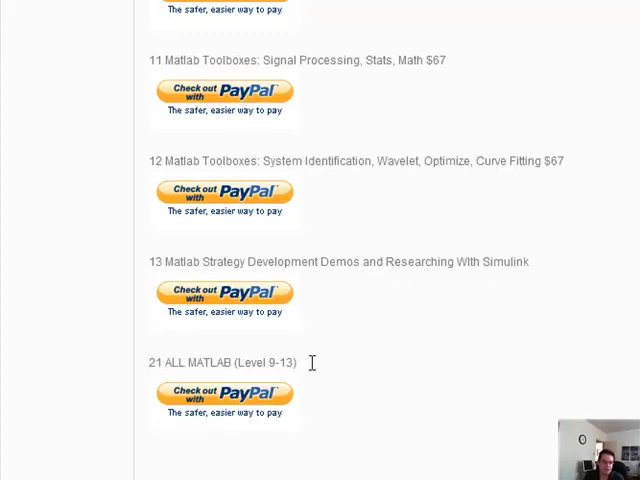
scroll(313, 362, "down", 3)
scroll(477, 221, "up", 6)
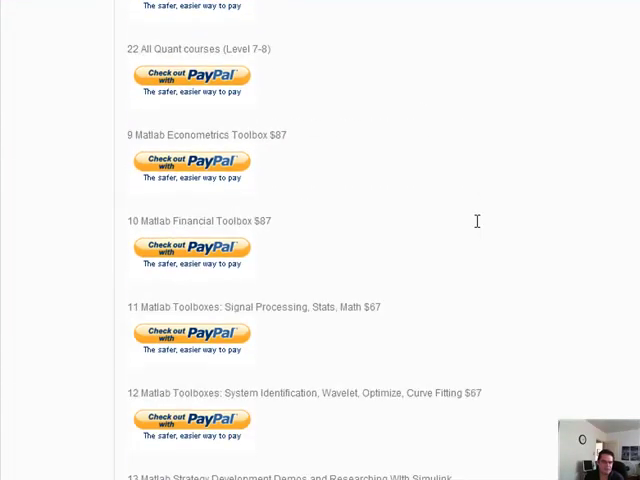
scroll(477, 221, "down", 2)
scroll(400, 240, "down", 6)
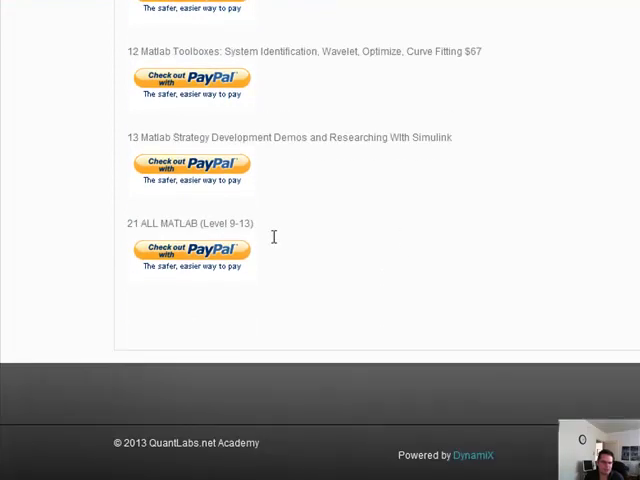
left_click_drag(273, 237, 183, 285)
scroll(319, 201, "up", 6)
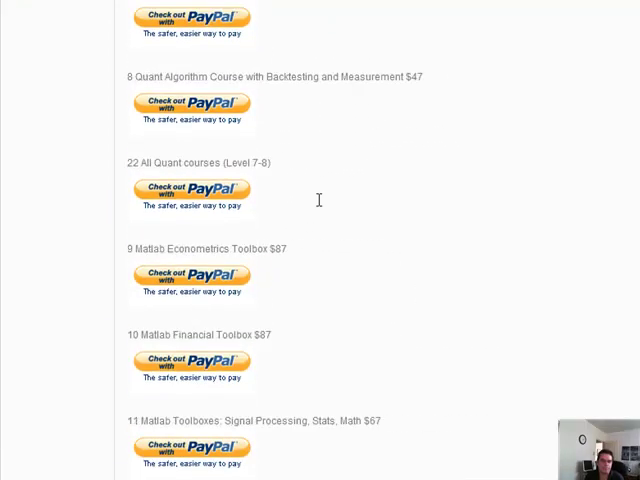
scroll(319, 201, "down", 3)
scroll(319, 201, "down", 3)
left_click(299, 416)
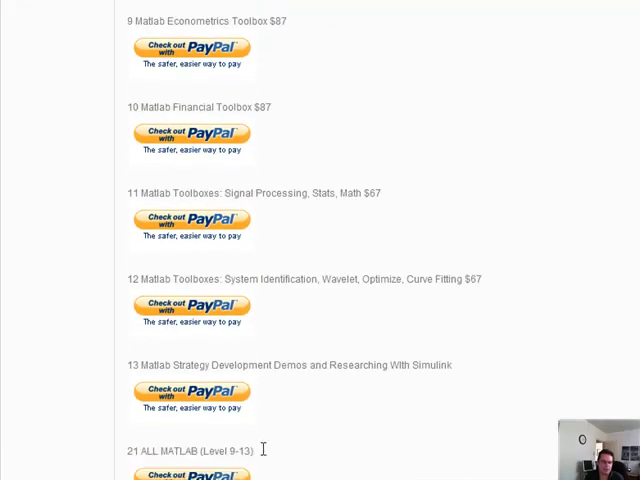
mouse_move(263, 450)
left_mouse_down()
mouse_move(94, 456)
mouse_move(127, 456)
left_mouse_up()
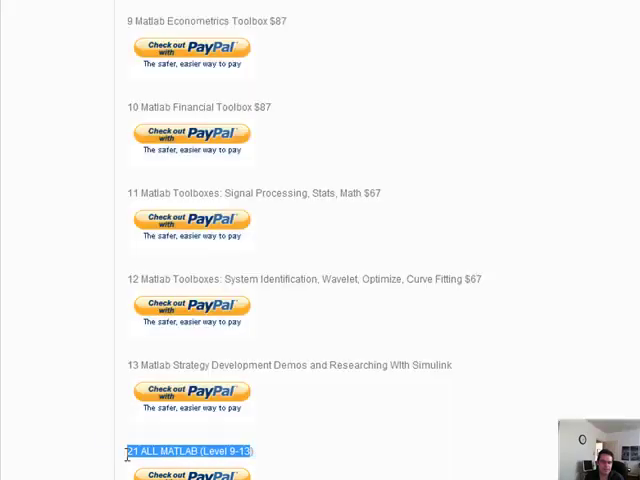
scroll(140, 310, "down", 3)
left_click(157, 314)
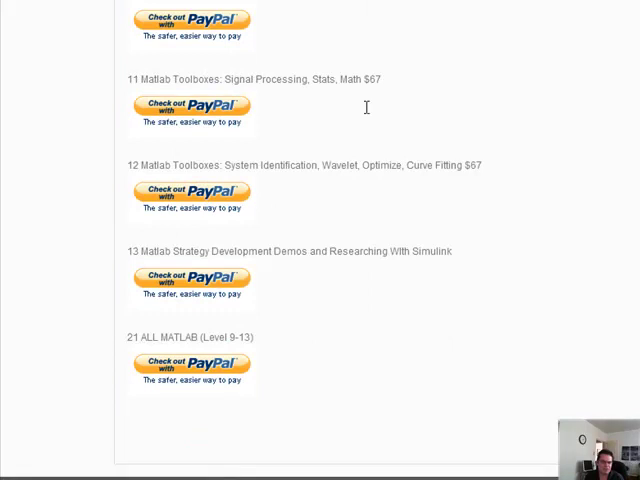
left_click_drag(482, 165, 128, 148)
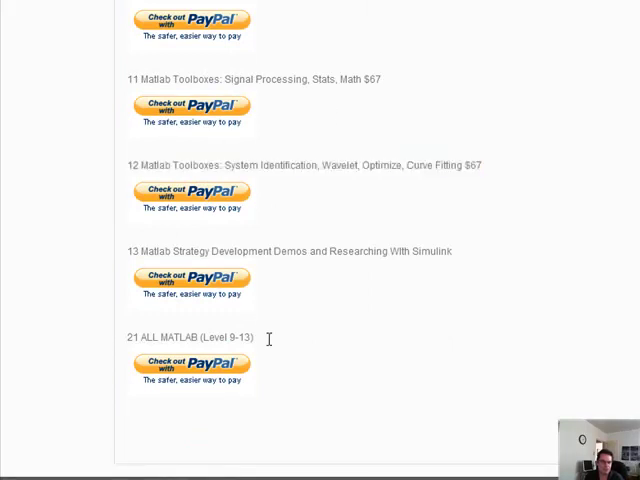
left_click_drag(254, 337, 128, 337)
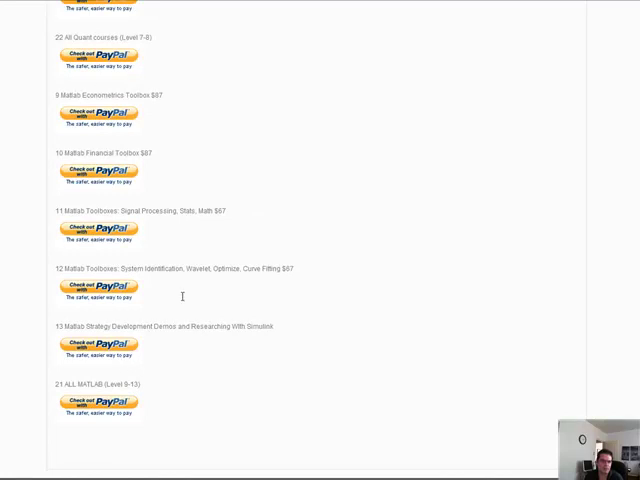
scroll(182, 296, "up", 5)
scroll(182, 296, "up", 5)
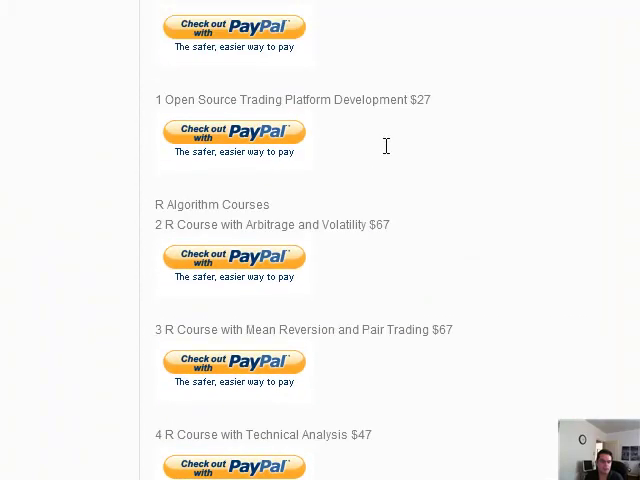
scroll(385, 147, "up", 2)
scroll(385, 150, "up", 8)
scroll(385, 150, "up", 5)
scroll(385, 155, "up", 5)
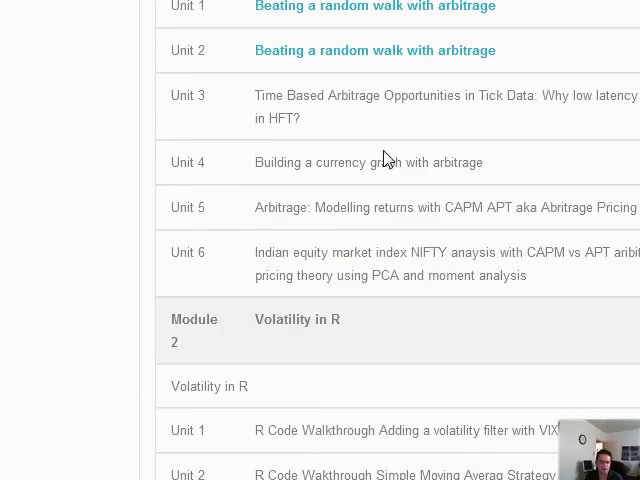
scroll(385, 160, "down", 8)
scroll(385, 155, "down", 8)
scroll(385, 155, "up", 4)
scroll(385, 155, "up", 10)
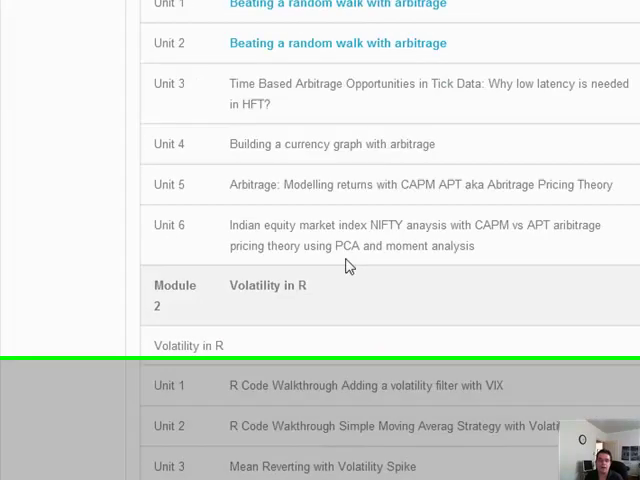
scroll(349, 266, "up", 8)
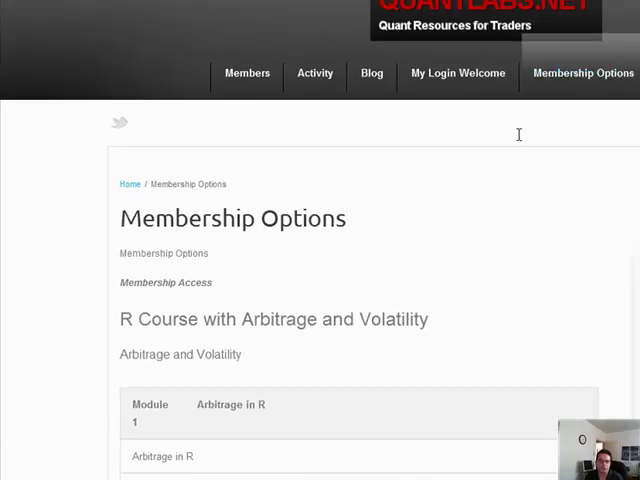
- Go to the My Login Welcome page from the navigation bar
left_click(458, 76)
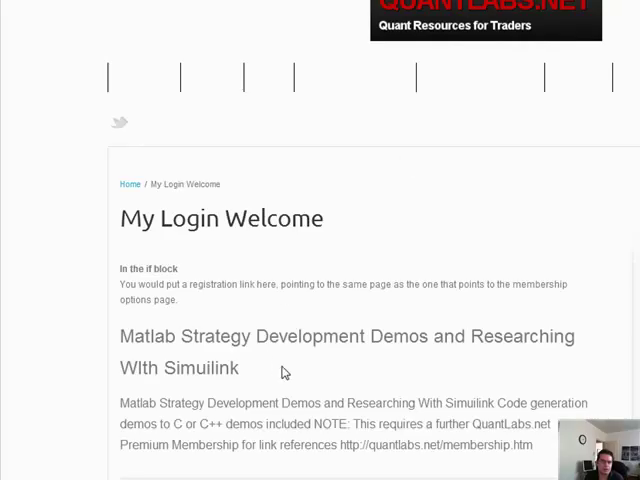
scroll(283, 372, "down", 5)
scroll(400, 420, "down", 5)
scroll(459, 433, "down", 5)
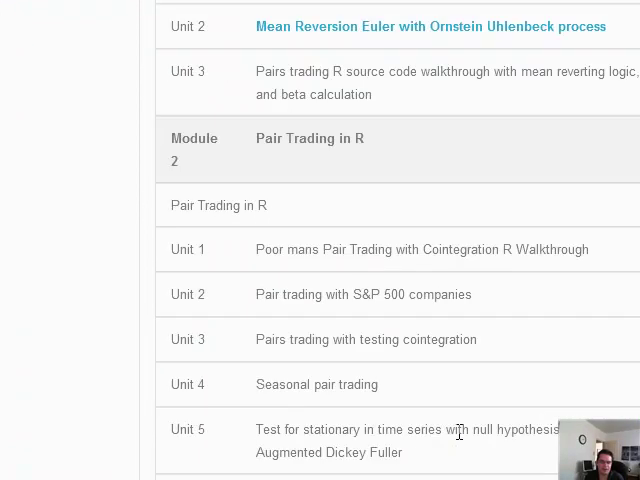
scroll(459, 433, "down", 5)
scroll(460, 438, "down", 5)
scroll(462, 435, "down", 5)
scroll(466, 457, "down", 5)
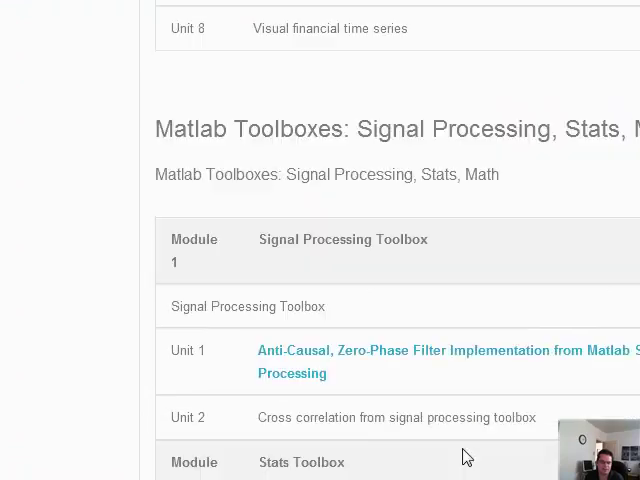
scroll(466, 457, "down", 5)
scroll(464, 452, "down", 5)
scroll(461, 445, "down", 5)
scroll(450, 405, "down", 5)
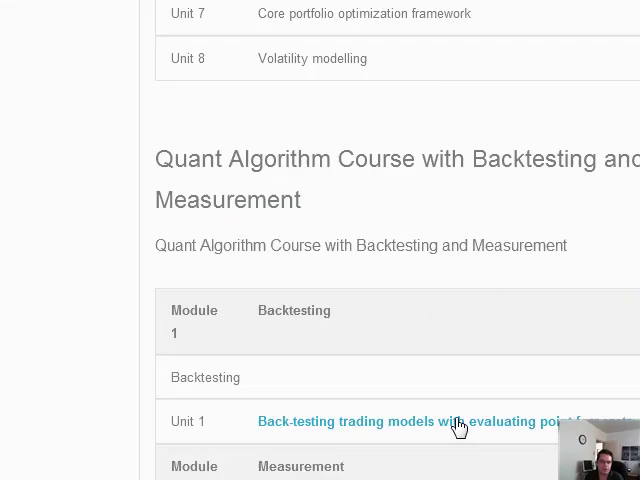
scroll(458, 427, "down", 5)
scroll(458, 432, "down", 5)
scroll(458, 435, "down", 5)
scroll(459, 440, "down", 5)
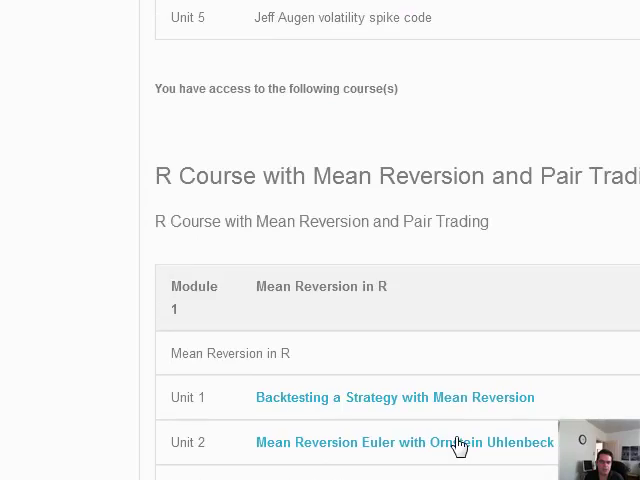
scroll(459, 443, "down", 5)
scroll(459, 443, "up", 3)
scroll(459, 443, "up", 5)
scroll(440, 340, "up", 5)
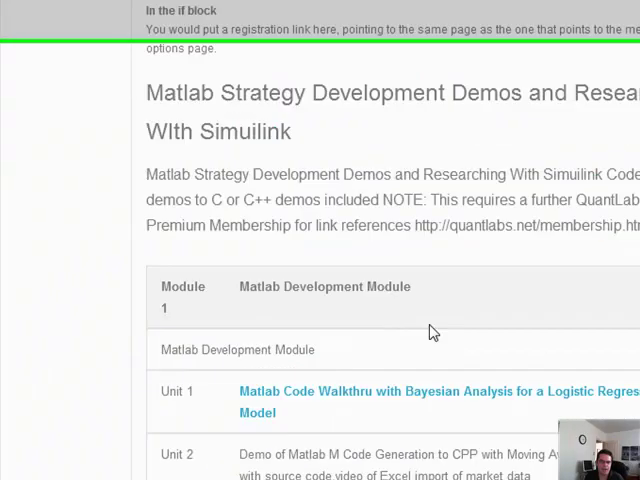
scroll(433, 331, "up", 2)
scroll(260, 430, "down", 3)
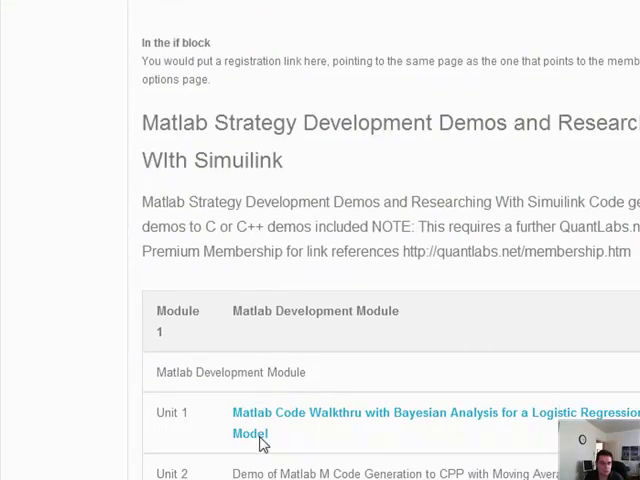
scroll(275, 340, "down", 5)
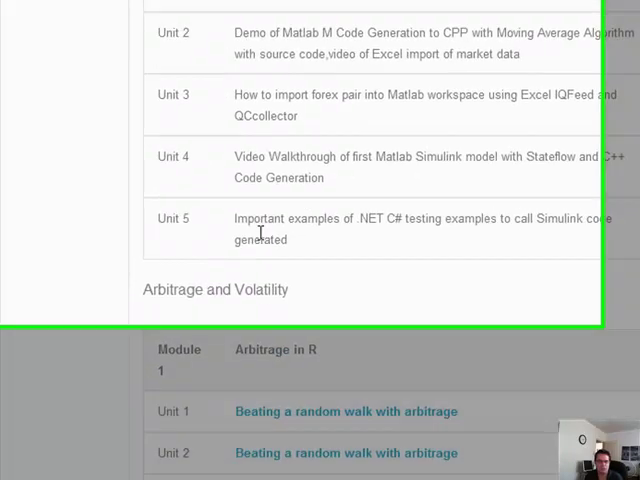
scroll(280, 430, "up", 2)
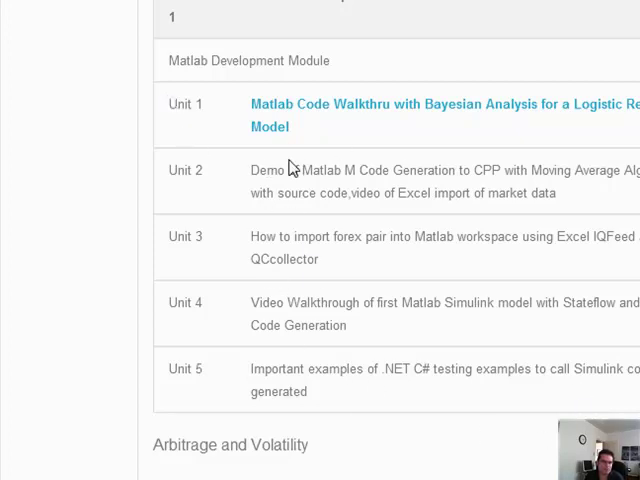
scroll(400, 310, "down", 3)
scroll(410, 320, "down", 2)
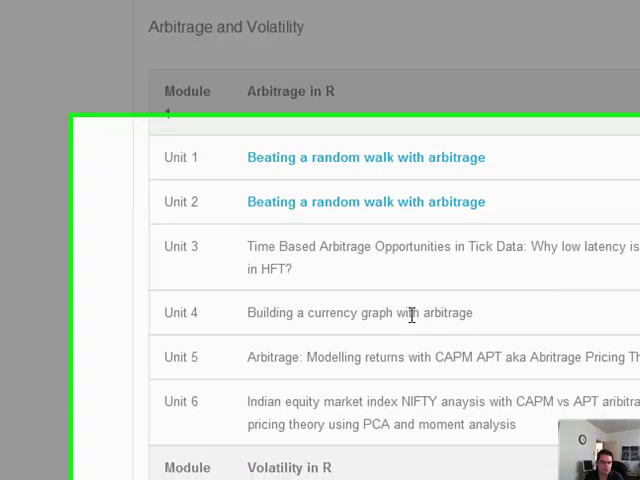
scroll(410, 314, "down", 5)
scroll(490, 370, "down", 3)
scroll(600, 364, "down", 5)
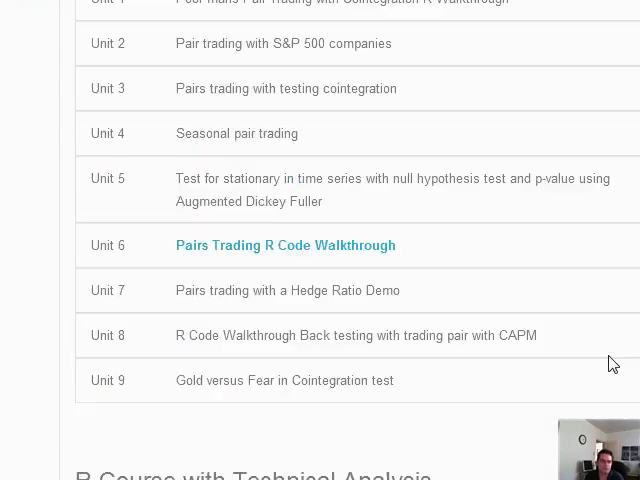
scroll(613, 364, "down", 5)
scroll(600, 366, "down", 2)
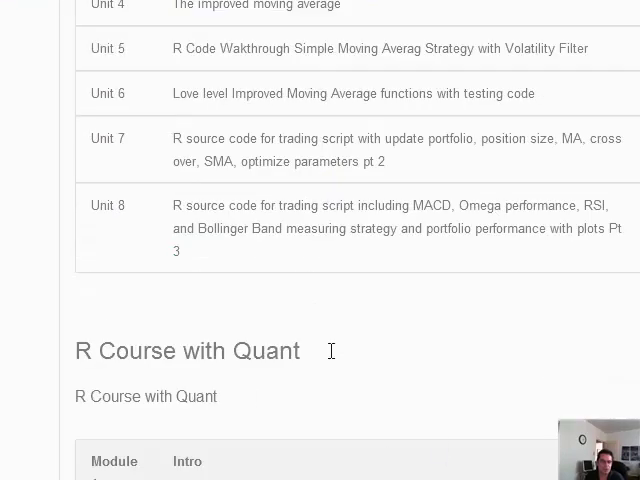
scroll(331, 350, "down", 4)
scroll(365, 370, "down", 5)
scroll(225, 160, "up", 3)
scroll(210, 130, "up", 3)
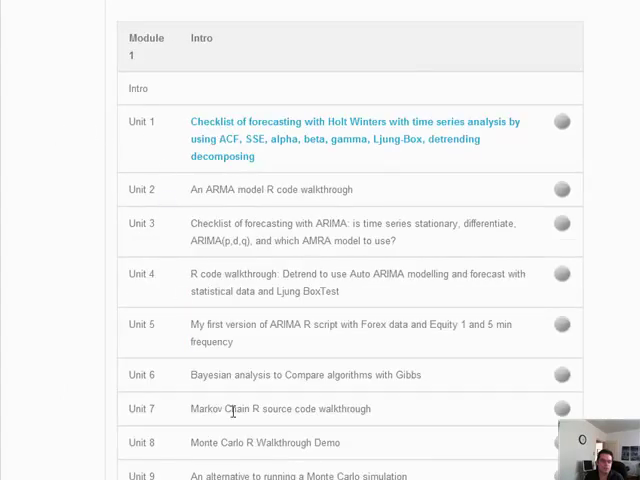
scroll(233, 410, "down", 5)
scroll(305, 455, "down", 5)
scroll(318, 450, "down", 4)
scroll(320, 440, "up", 10)
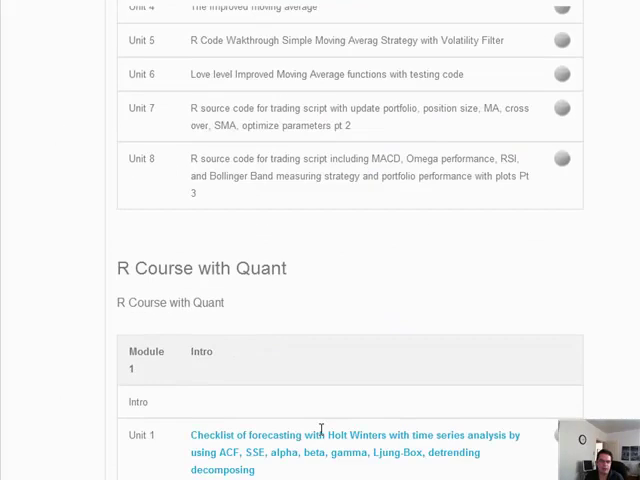
scroll(320, 430, "up", 5)
scroll(350, 400, "down", 5)
scroll(430, 375, "down", 5)
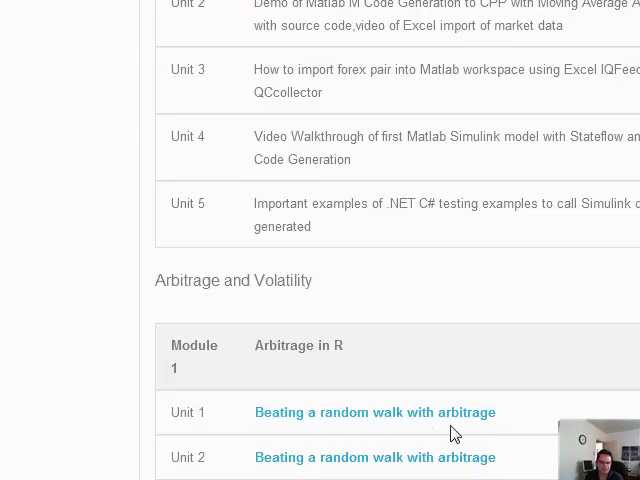
scroll(180, 240, "up", 5)
scroll(175, 245, "up", 5)
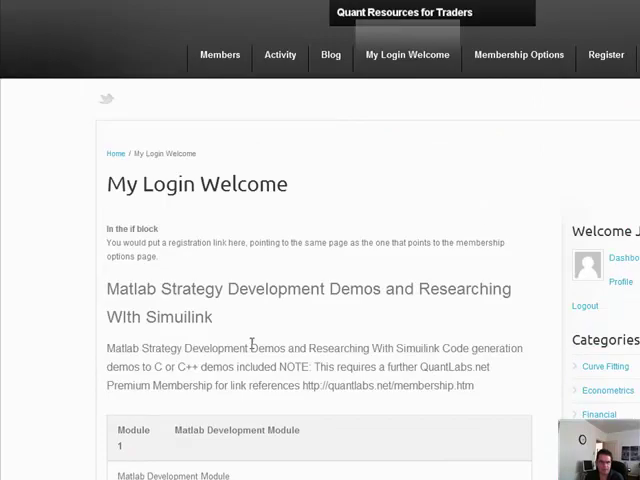
scroll(251, 343, "down", 5)
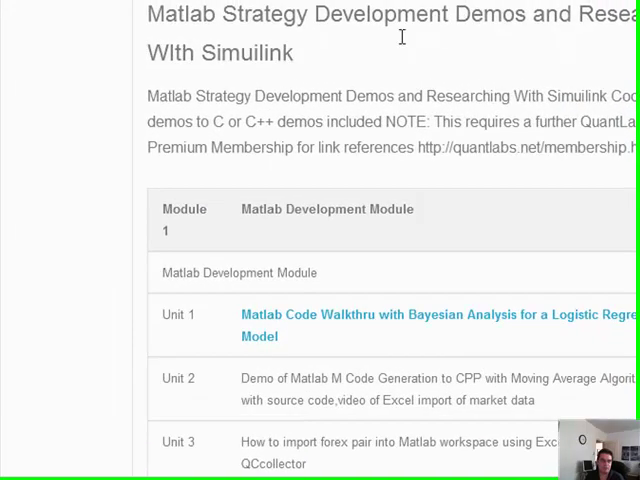
scroll(401, 37, "up", 3)
scroll(354, 395, "up", 3)
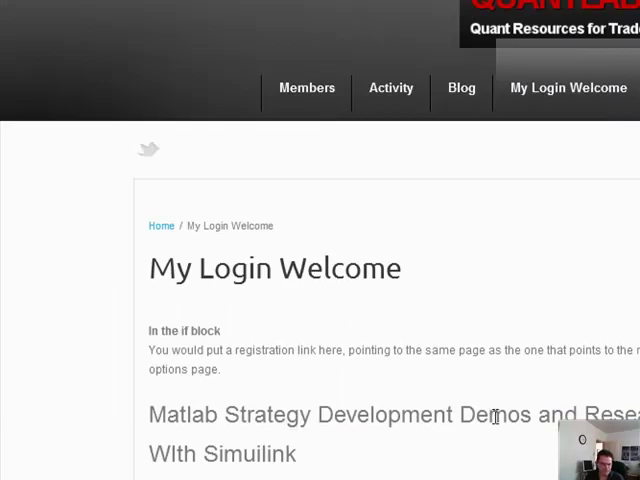
scroll(496, 417, "down", 5)
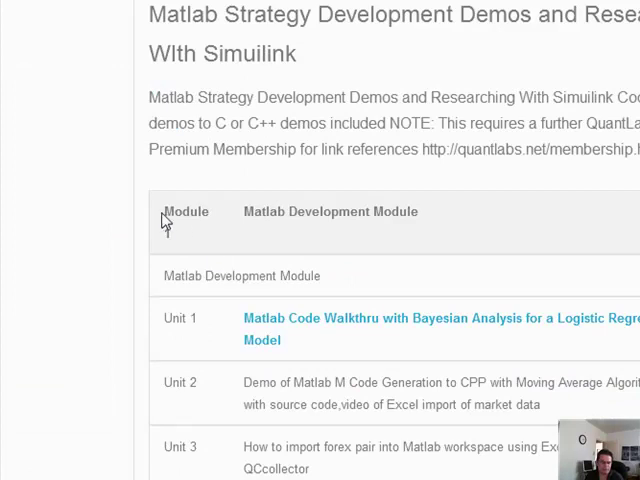
- Highlight the Matlab Development Module title and bring up the Unit 1 link's context menu
left_click_drag(421, 218, 275, 220)
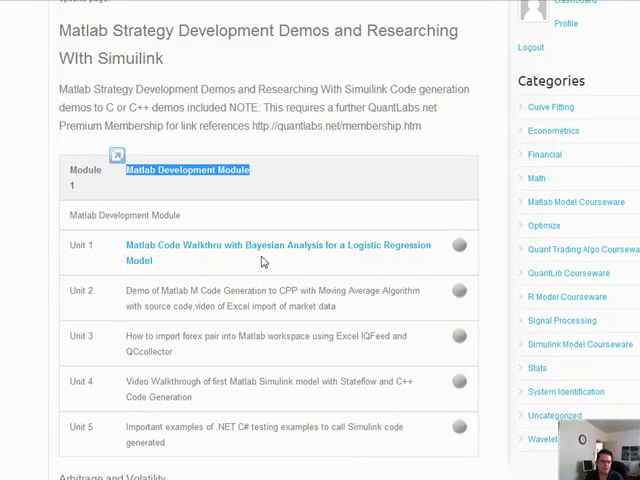
right_click(307, 251)
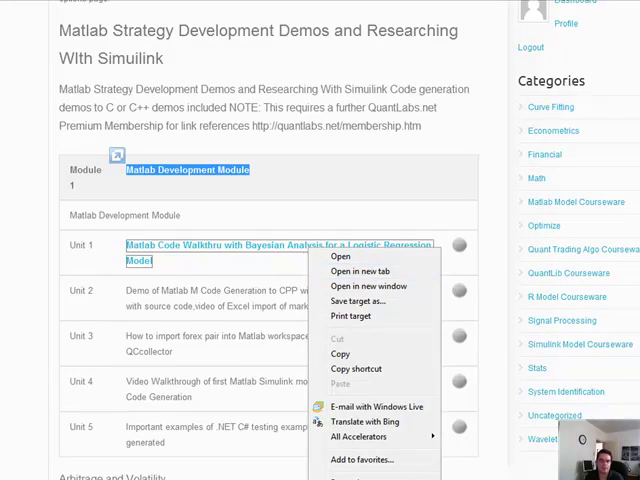
- Open the Unit 1 Bayesian logistic regression walkthrough from the link menu
left_click(304, 232)
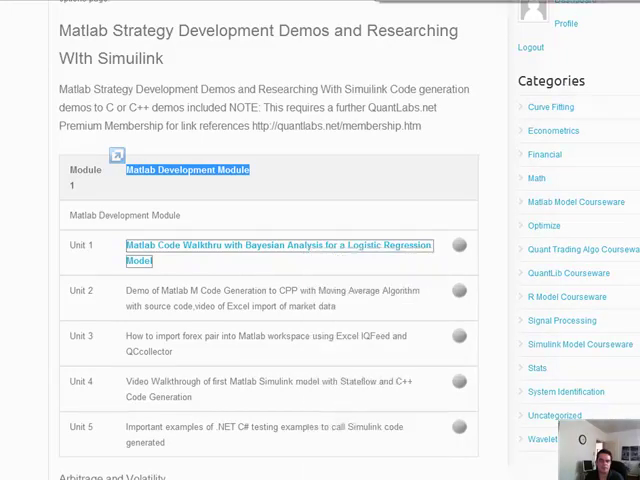
scroll(455, 322, "down", 5)
scroll(455, 322, "down", 5)
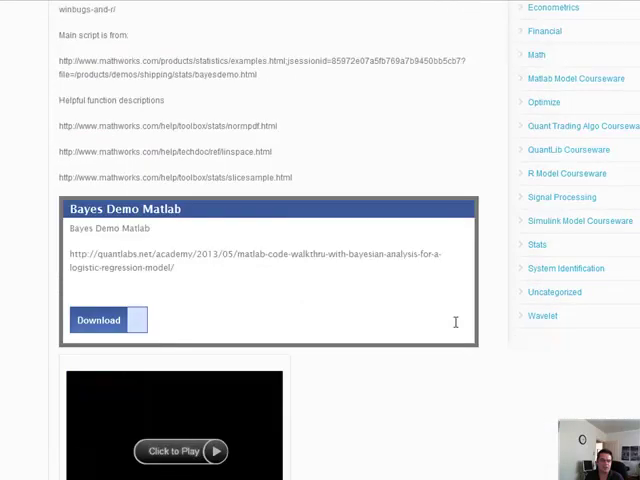
scroll(455, 322, "up", 5)
scroll(455, 322, "up", 3)
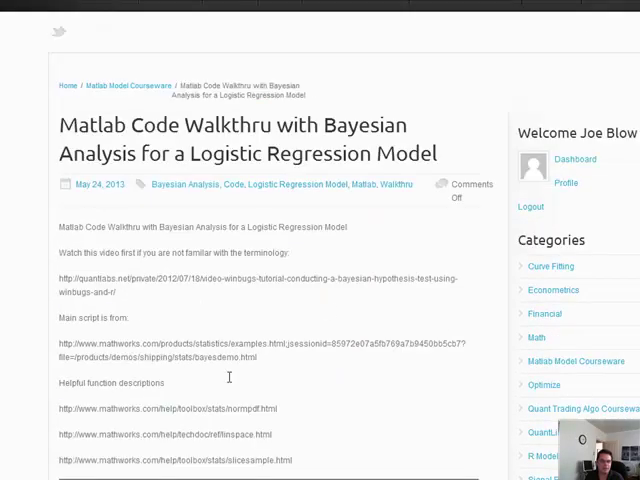
scroll(229, 377, "down", 5)
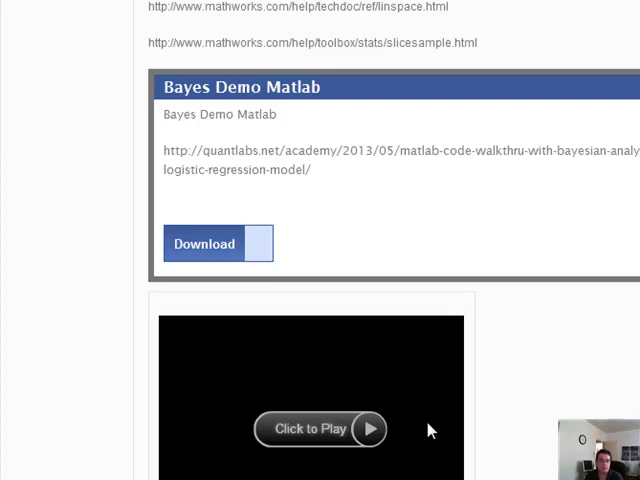
scroll(430, 430, "down", 2)
scroll(430, 430, "up", 2)
scroll(430, 430, "up", 3)
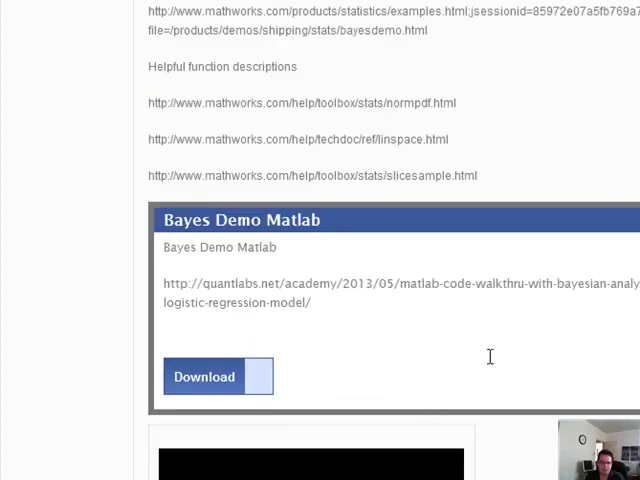
scroll(490, 357, "down", 3)
scroll(499, 350, "up", 3)
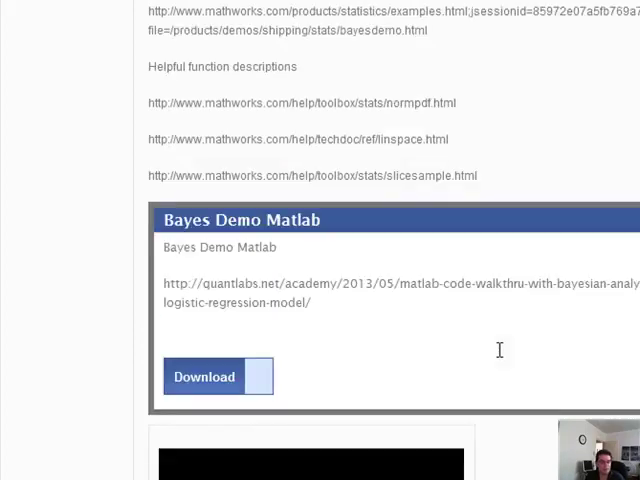
scroll(485, 366, "up", 5)
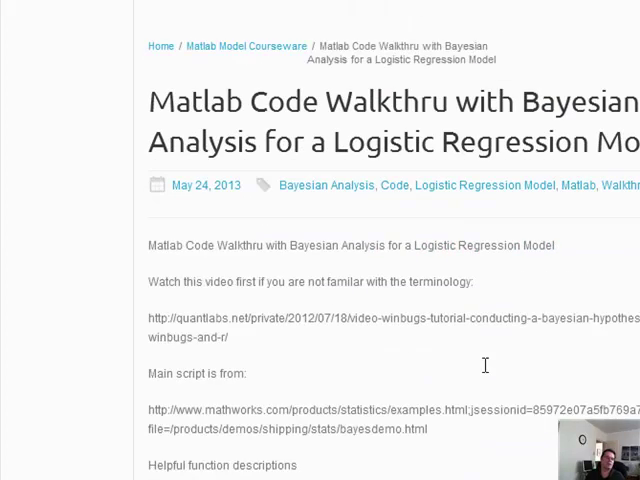
scroll(485, 366, "down", 4)
scroll(470, 372, "down", 3)
scroll(436, 373, "up", 2)
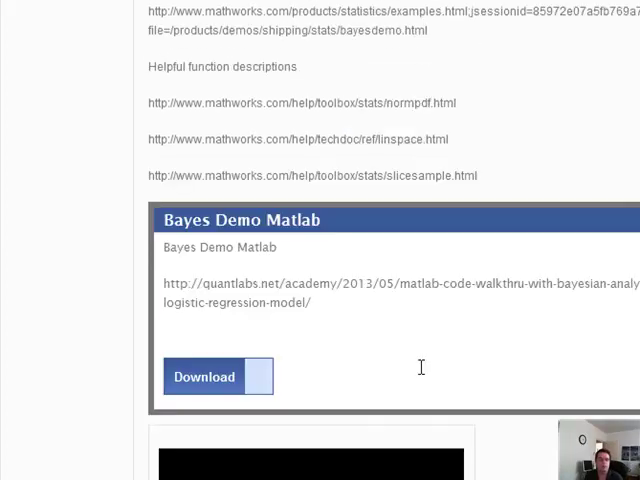
scroll(413, 360, "down", 3)
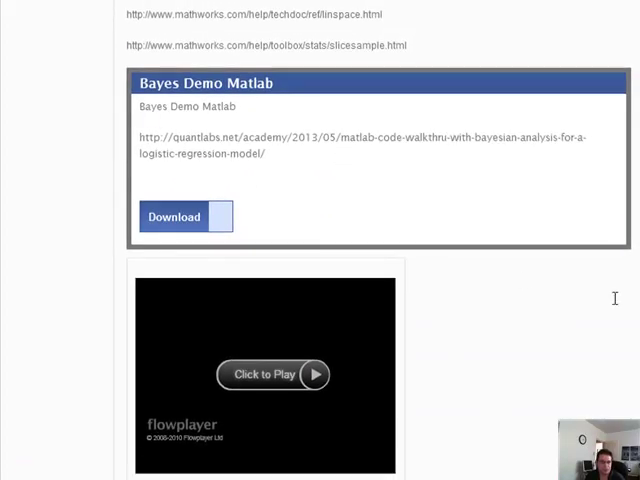
scroll(615, 298, "up", 3)
scroll(228, 124, "up", 3)
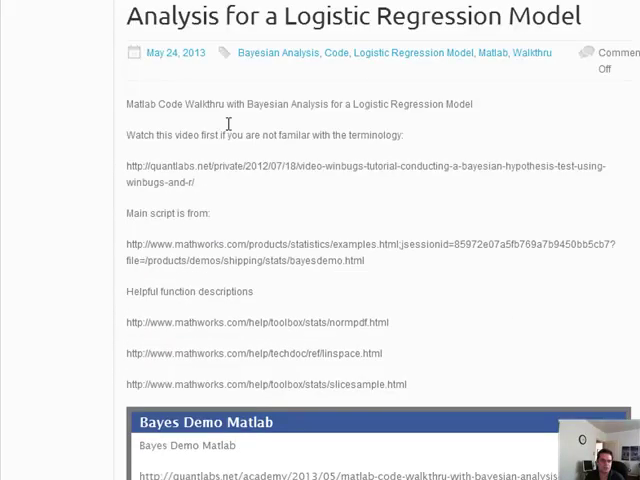
- Highlight parts of the walkthrough article, then select the normpdf help URL
mouse_move(420, 383)
left_mouse_down()
mouse_move(150, 147)
mouse_move(157, 180)
left_mouse_up()
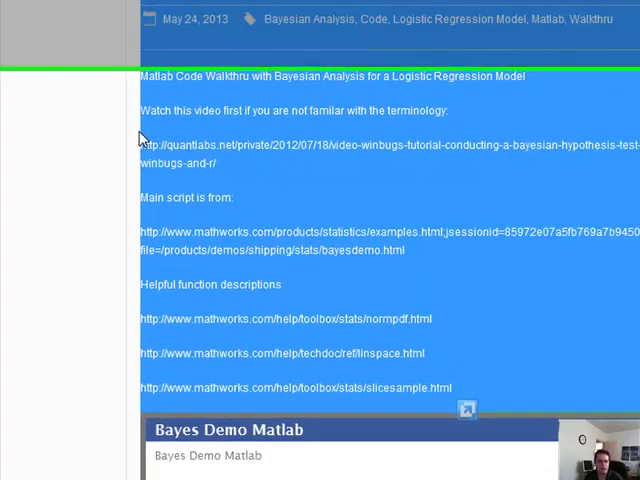
scroll(120, 100, "down", 3)
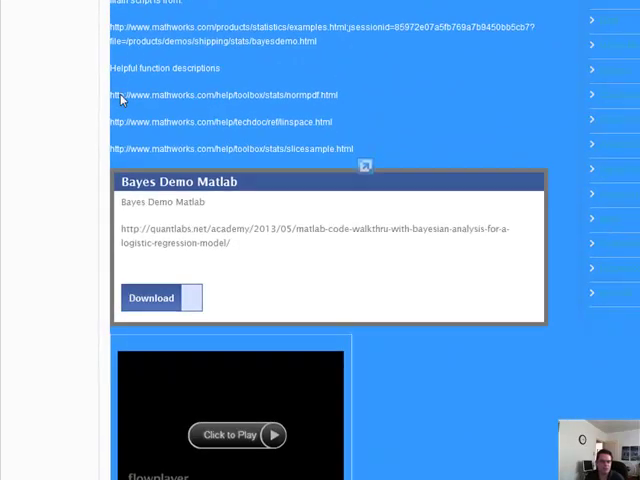
left_click(428, 268)
scroll(337, 157, "down", 2)
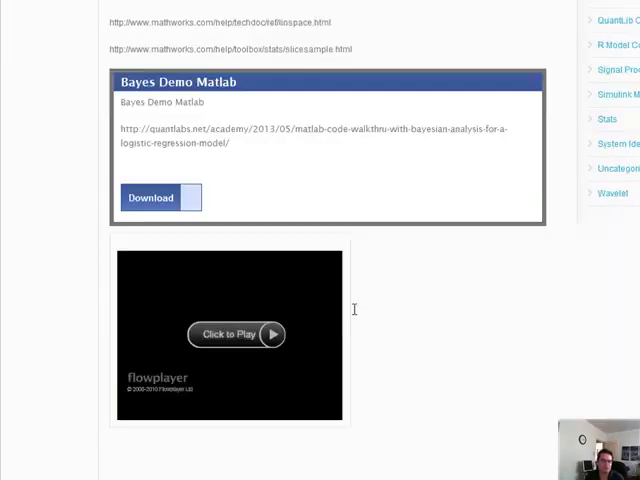
scroll(354, 309, "up", 6)
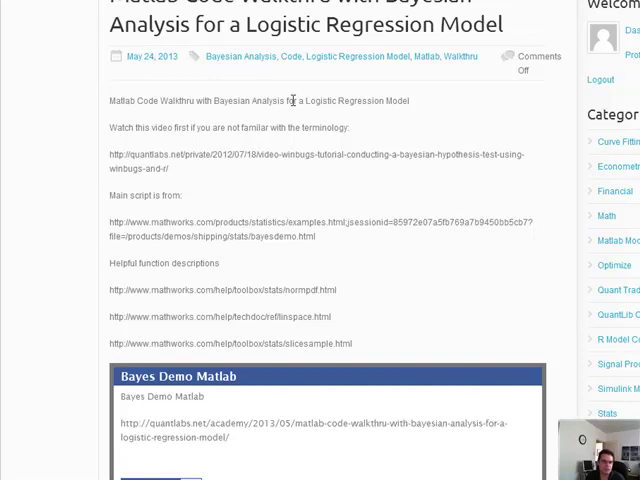
left_click_drag(413, 100, 161, 100)
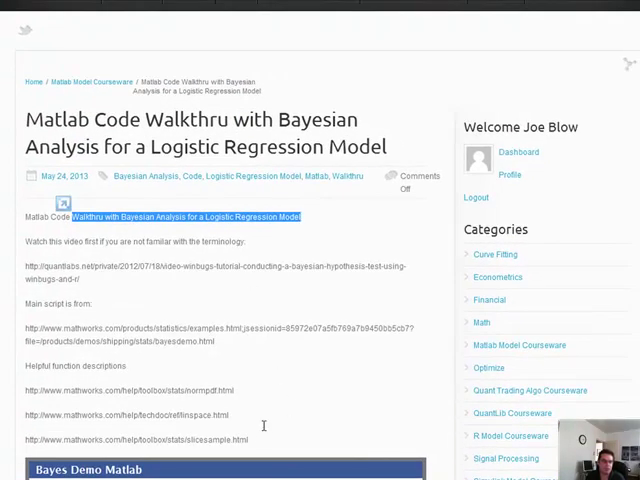
mouse_move(255, 443)
left_mouse_down()
mouse_move(22, 295)
mouse_move(25, 340)
left_mouse_up()
left_click(96, 350)
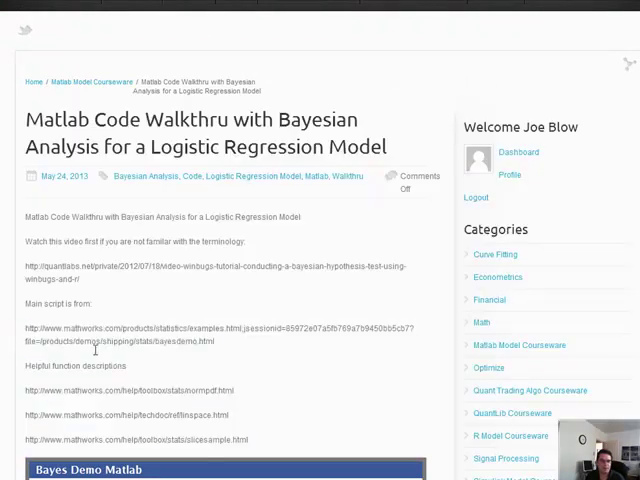
left_click_drag(233, 390, 24, 390)
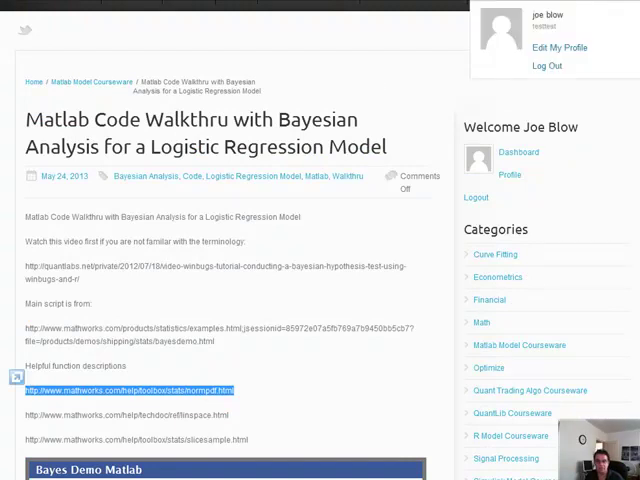
- View MathWorks' normpdf documentation in a new tab, highlighting its title
key("ctrl+t")
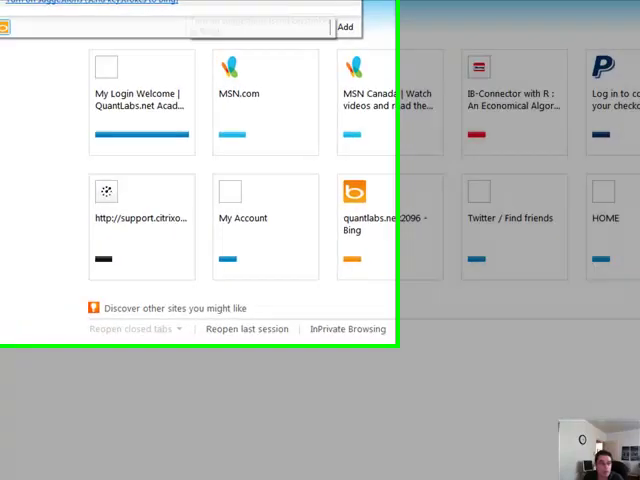
key("Return")
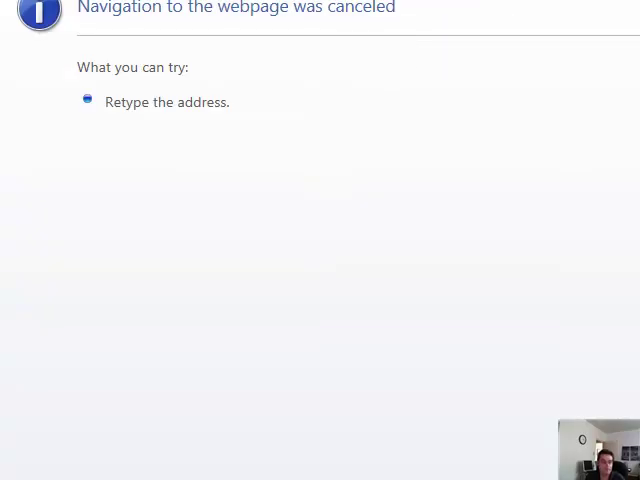
key("ctrl+l")
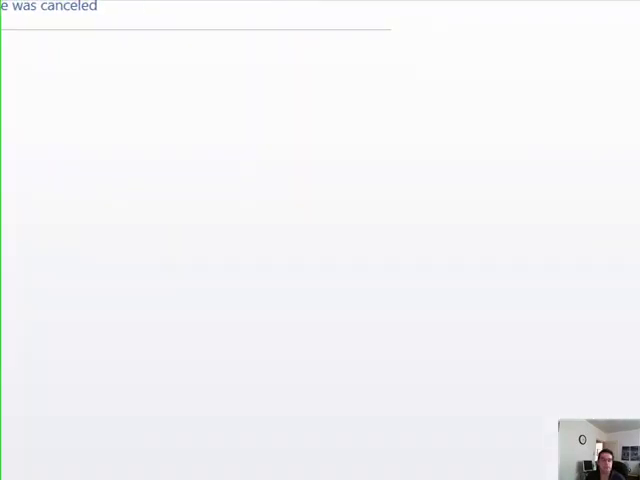
scroll(443, 236, "down", 5)
scroll(443, 236, "up", 3)
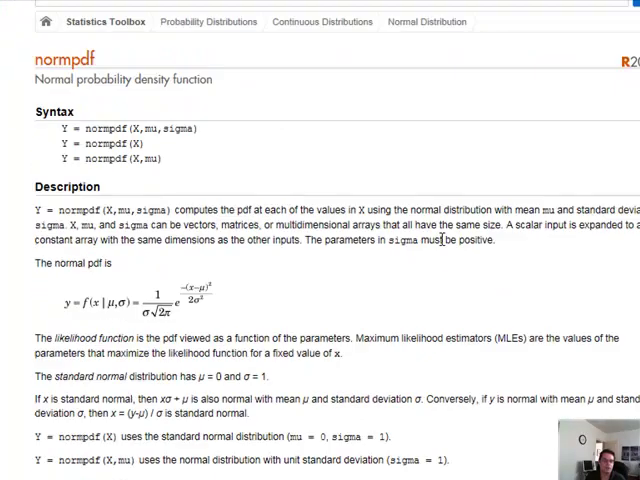
scroll(300, 200, "up", 3)
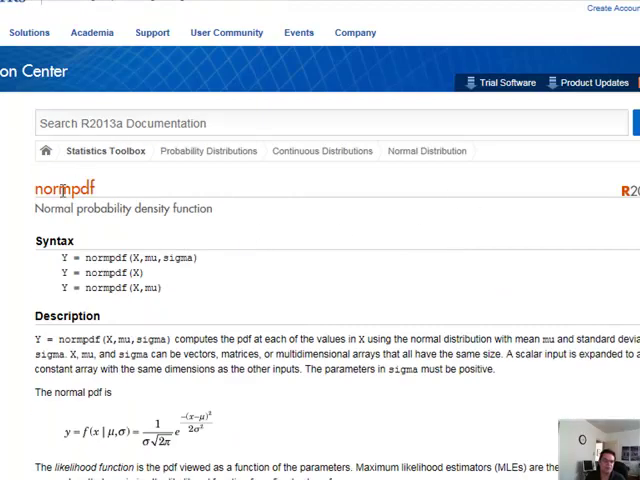
left_click_drag(100, 189, 30, 189)
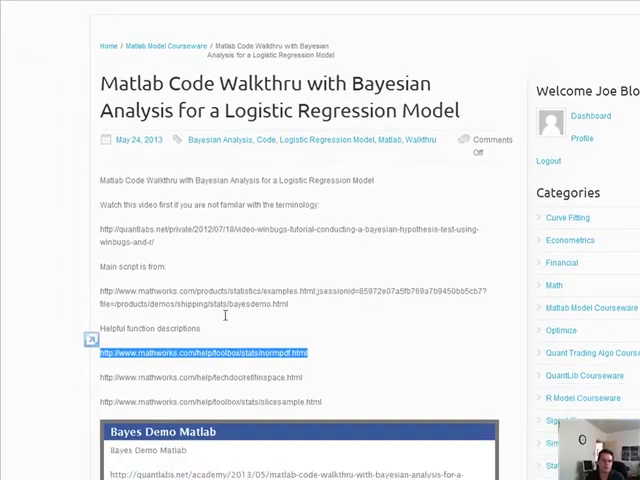
scroll(235, 300, "down", 3)
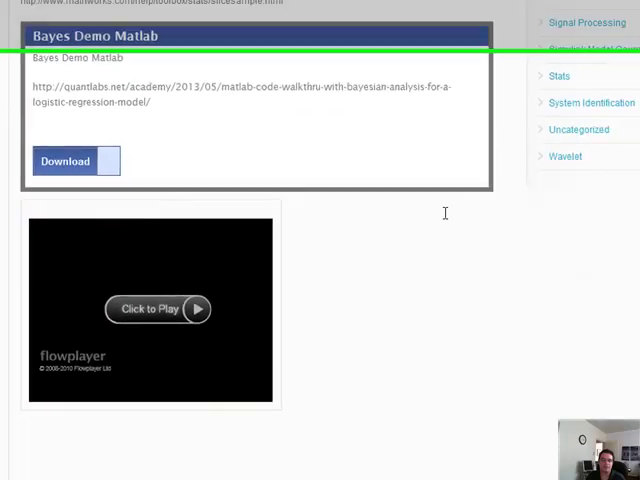
scroll(445, 213, "down", 5)
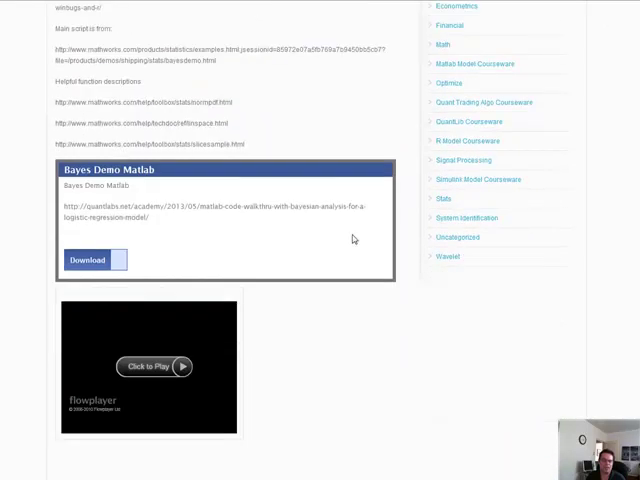
scroll(353, 238, "down", 3)
- Mark the Bayesian walkthrough unit as completed and request the next unit
left_click(355, 398)
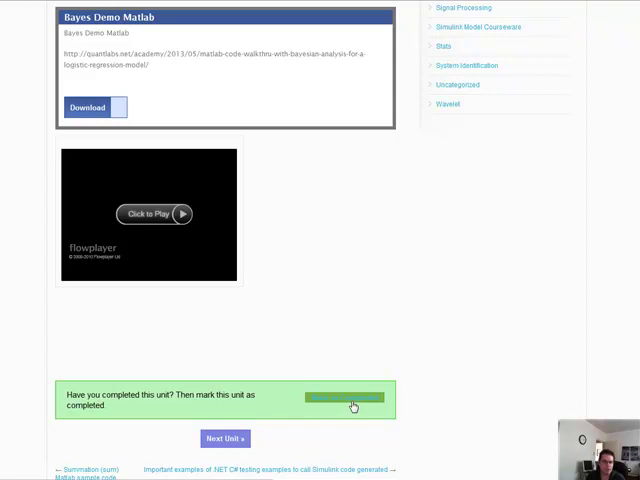
left_click(226, 439)
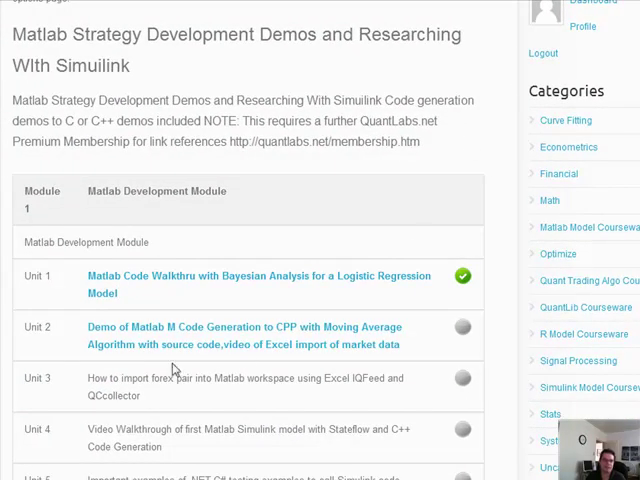
- Open the Unit 2 code generation demo and select its entire GARCH script code block
left_click(245, 335)
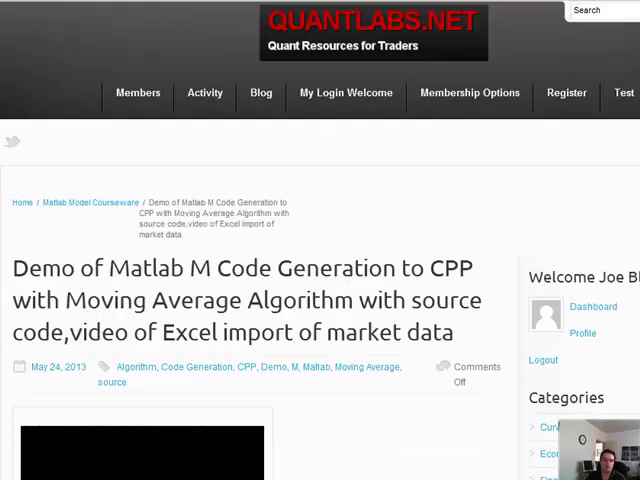
scroll(294, 432, "down", 5)
scroll(294, 432, "down", 2)
scroll(294, 432, "down", 5)
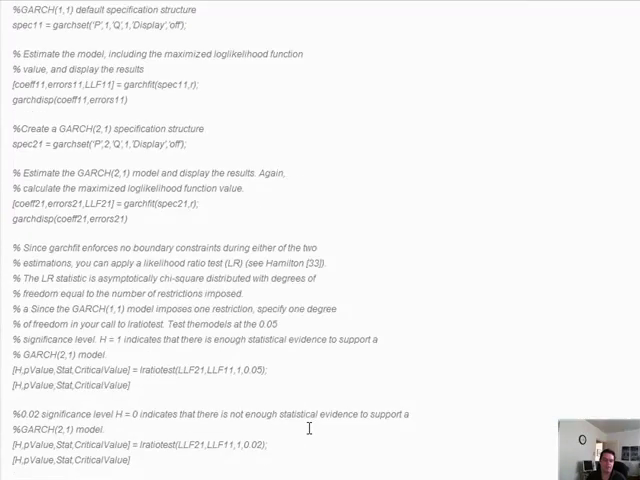
scroll(309, 428, "up", 10)
scroll(309, 428, "up", 4)
scroll(397, 344, "down", 4)
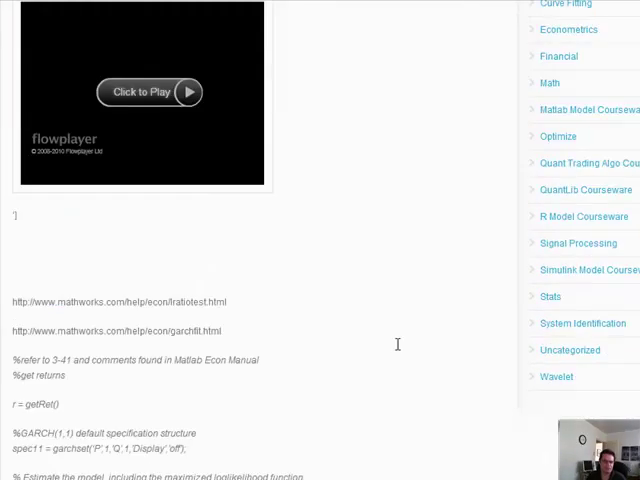
scroll(397, 344, "down", 3)
scroll(397, 344, "up", 8)
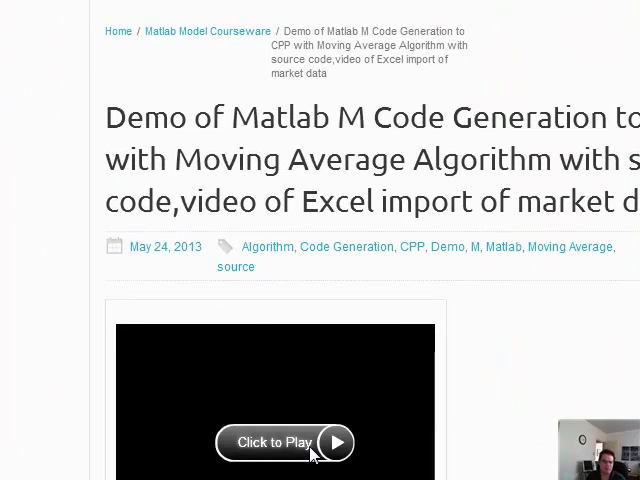
scroll(402, 441, "down", 3)
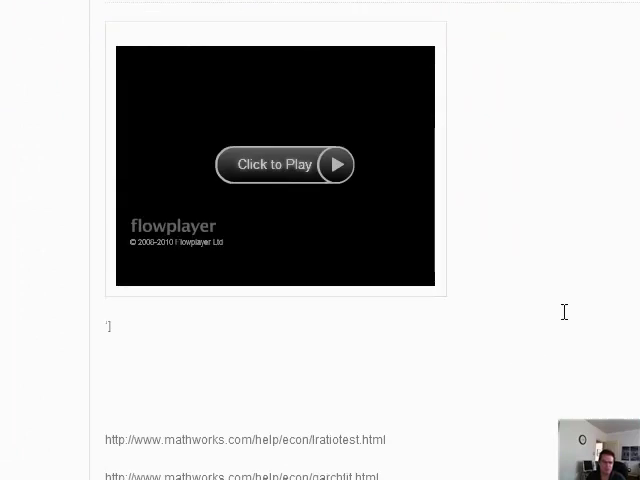
scroll(564, 313, "down", 4)
scroll(540, 300, "down", 3)
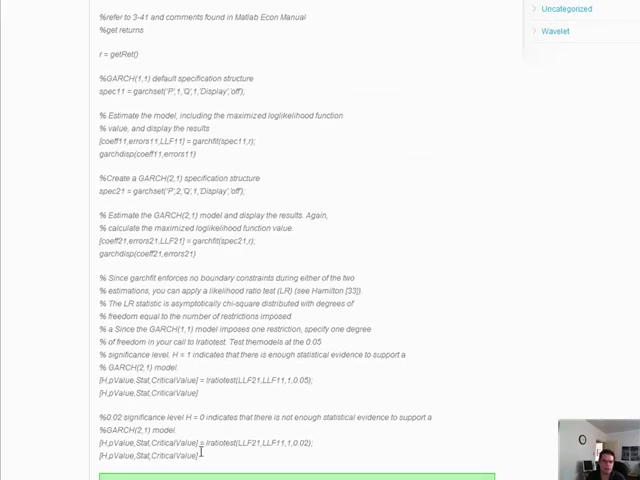
left_click_drag(202, 443, 50, 57)
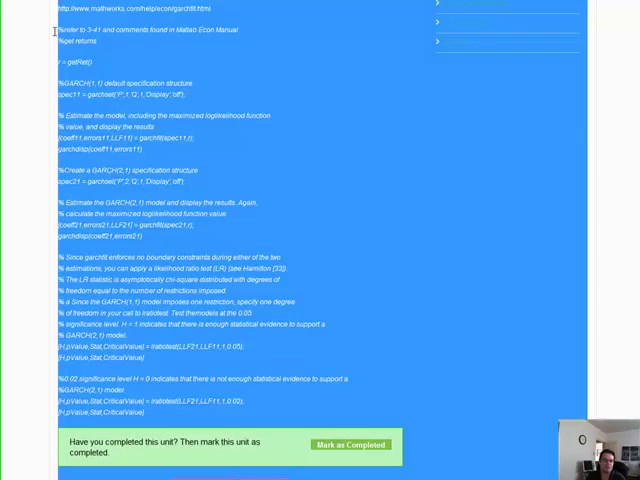
left_click_drag(56, 33, 56, 33)
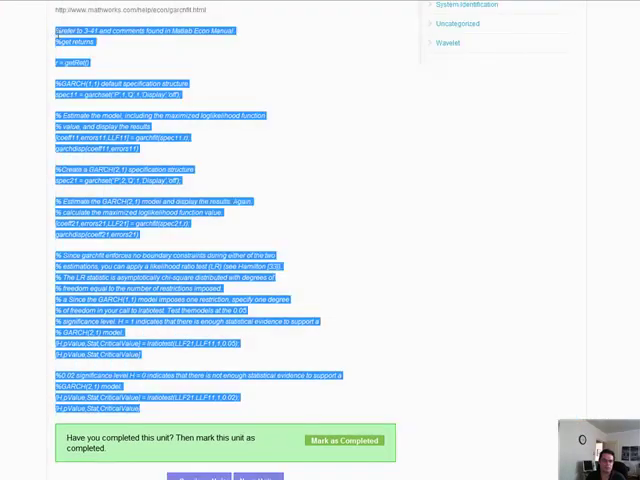
scroll(201, 146, "up", 2)
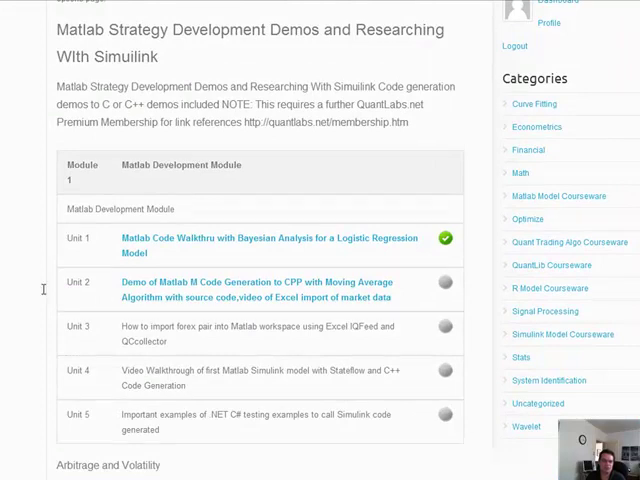
scroll(43, 290, "down", 5)
scroll(110, 340, "down", 5)
scroll(115, 350, "down", 5)
scroll(120, 350, "down", 4)
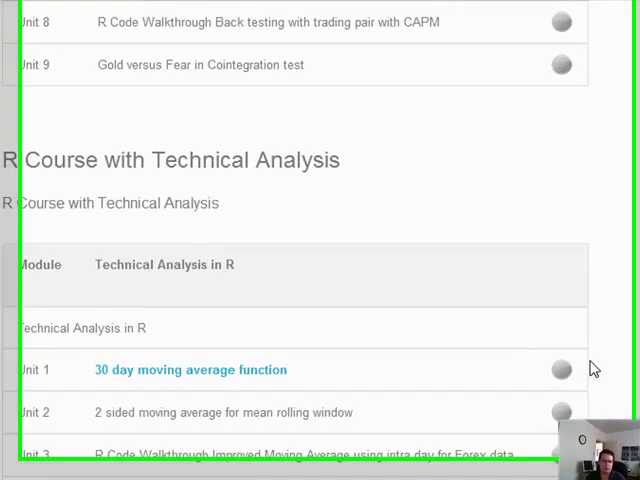
scroll(590, 370, "up", 5)
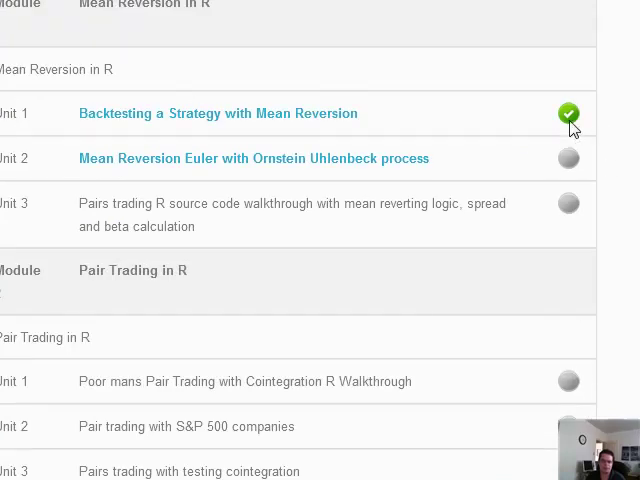
scroll(445, 260, "down", 5)
scroll(300, 330, "down", 3)
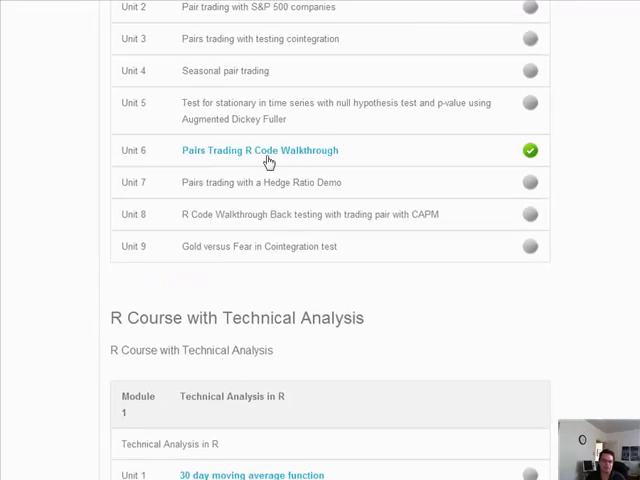
scroll(295, 260, "up", 5)
scroll(259, 192, "up", 2)
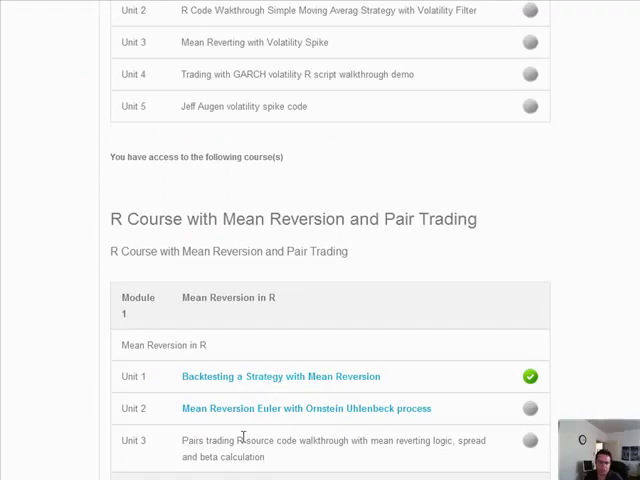
scroll(265, 420, "up", 2)
scroll(275, 90, "up", 5)
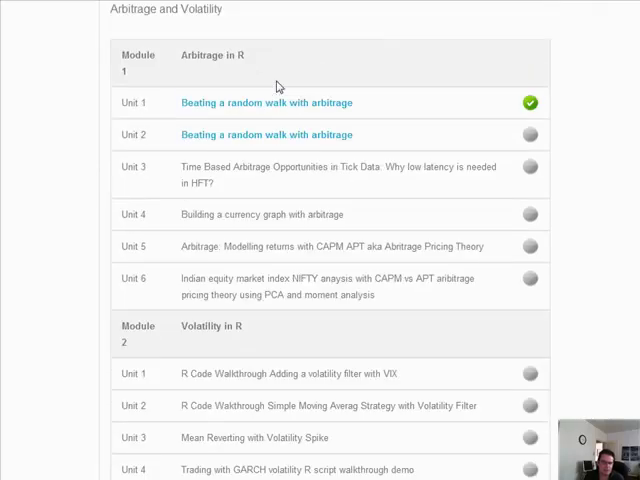
scroll(277, 86, "up", 4)
scroll(310, 95, "down", 3)
scroll(350, 110, "down", 6)
scroll(352, 104, "down", 5)
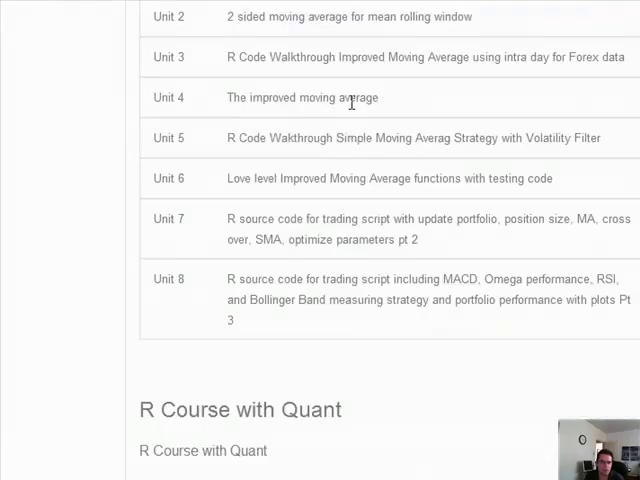
scroll(351, 104, "down", 6)
scroll(612, 200, "down", 6)
scroll(519, 290, "down", 6)
scroll(519, 308, "down", 6)
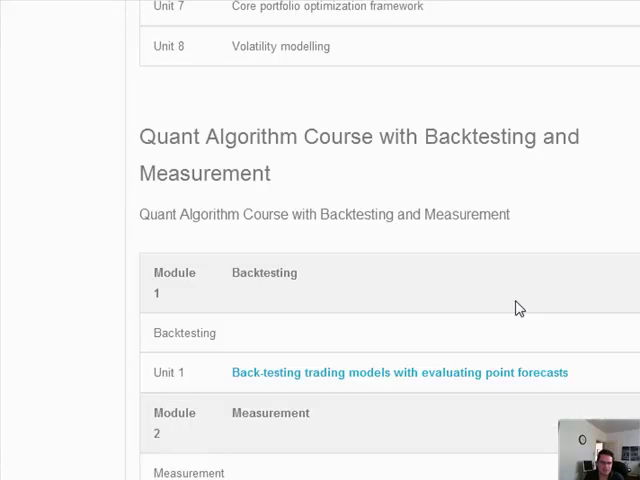
scroll(519, 308, "down", 6)
scroll(519, 308, "down", 6)
scroll(519, 308, "down", 5)
scroll(517, 301, "up", 5)
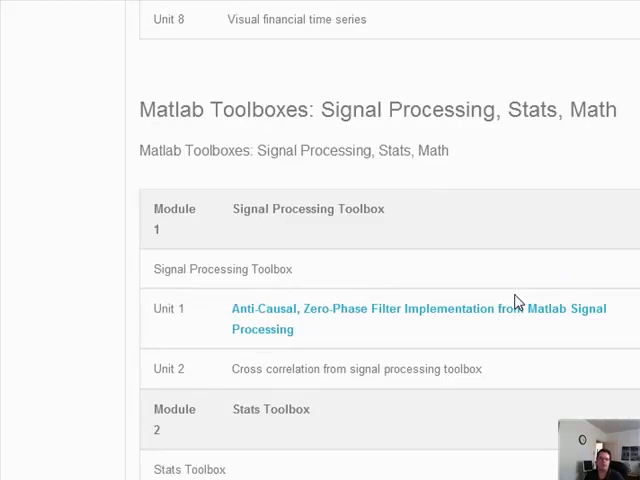
scroll(517, 301, "up", 6)
scroll(519, 293, "up", 6)
scroll(519, 293, "down", 6)
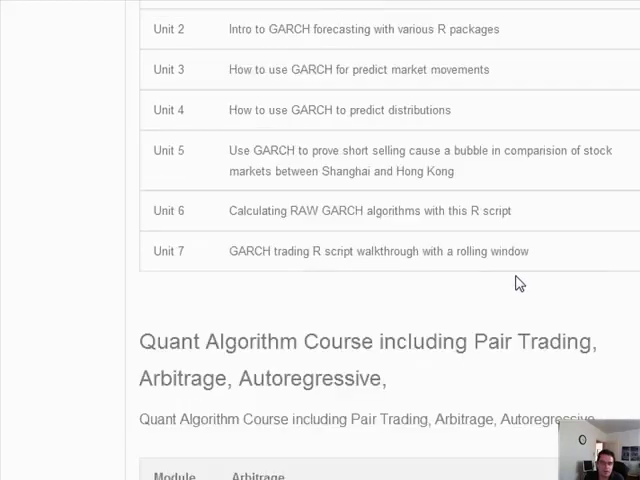
scroll(519, 293, "down", 6)
scroll(519, 293, "down", 6)
scroll(521, 281, "down", 6)
scroll(521, 281, "up", 6)
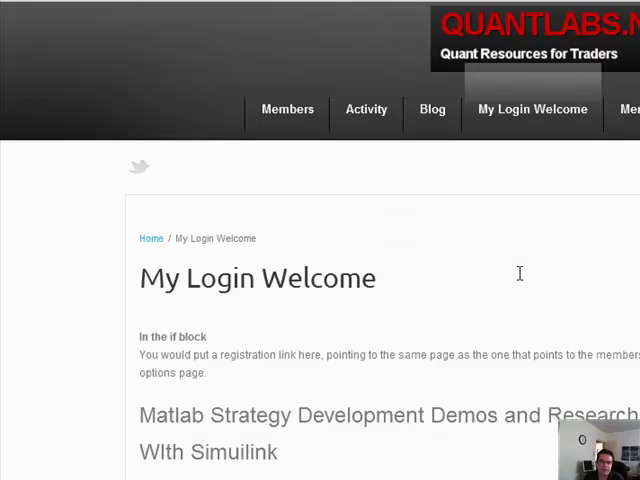
scroll(521, 281, "down", 5)
scroll(521, 281, "down", 6)
scroll(521, 281, "up", 3)
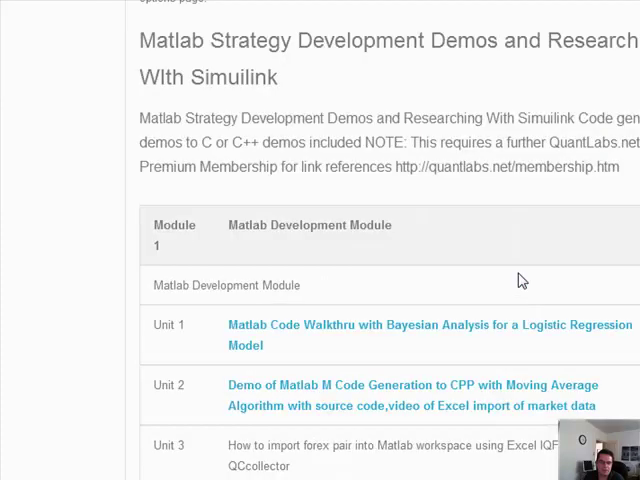
scroll(521, 281, "down", 6)
scroll(521, 281, "down", 6)
scroll(521, 281, "down", 6)
scroll(521, 281, "down", 6)
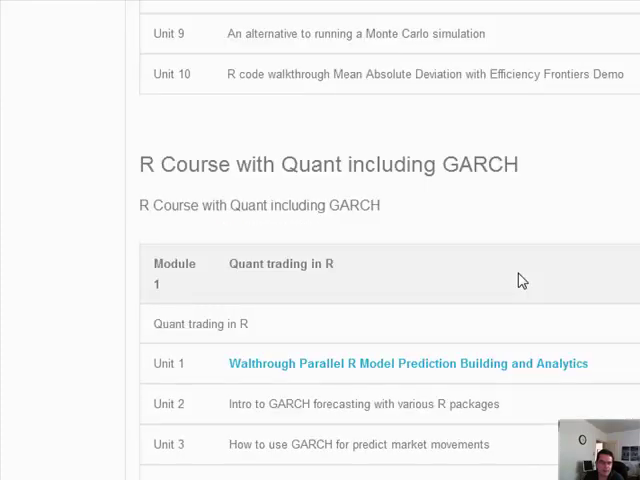
scroll(521, 281, "down", 6)
scroll(521, 281, "down", 6)
scroll(521, 281, "down", 6)
scroll(521, 281, "down", 6)
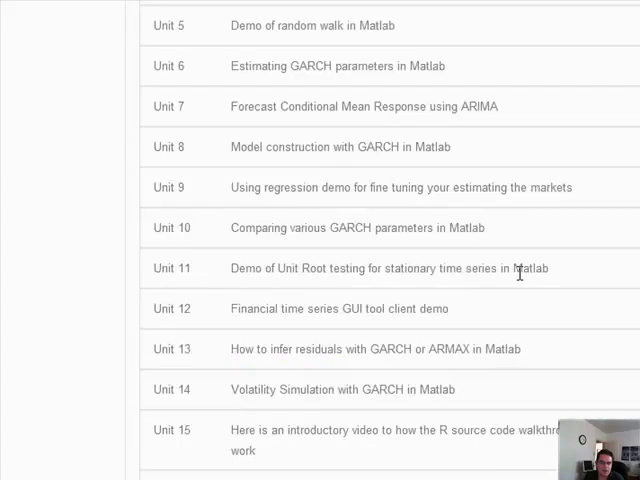
scroll(521, 281, "down", 6)
scroll(521, 281, "down", 5)
scroll(521, 281, "down", 6)
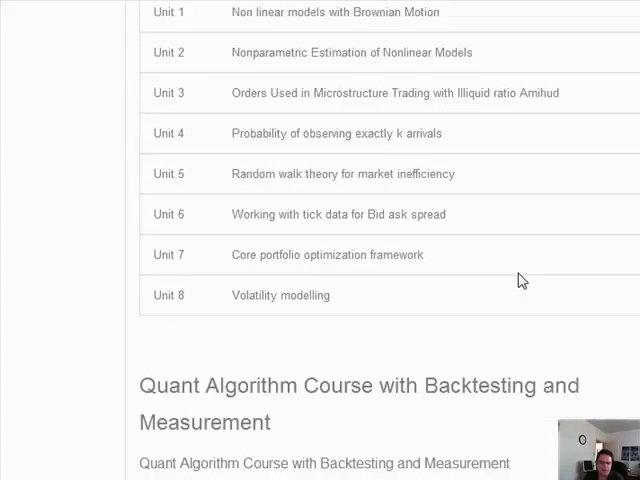
scroll(521, 281, "down", 6)
scroll(521, 281, "down", 6)
scroll(521, 281, "down", 6)
scroll(521, 275, "down", 6)
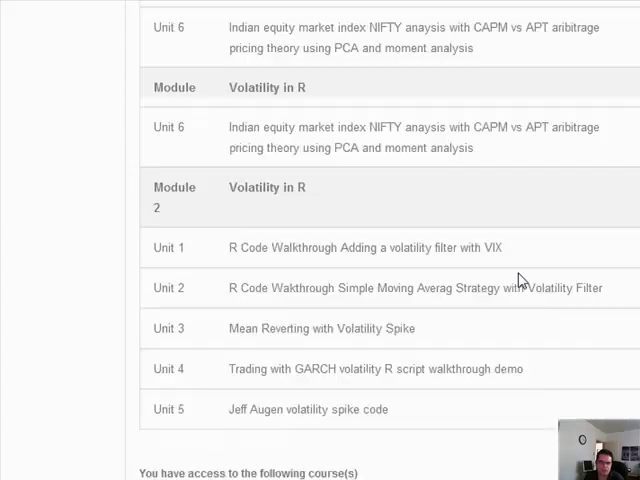
scroll(521, 275, "down", 6)
scroll(521, 275, "down", 4)
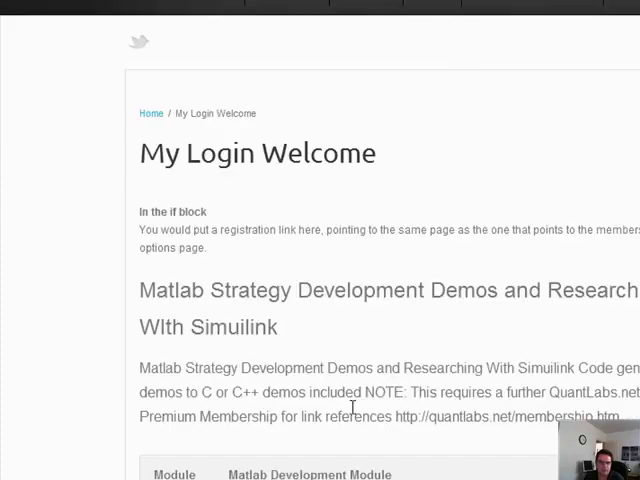
scroll(352, 406, "down", 6)
scroll(352, 406, "down", 6)
scroll(352, 400, "down", 6)
scroll(352, 390, "down", 6)
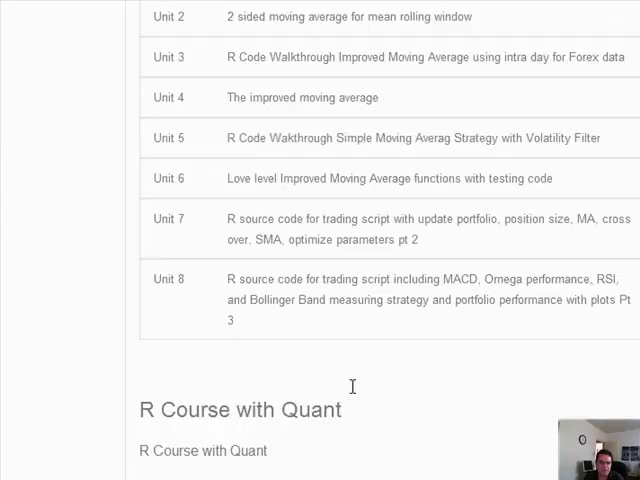
scroll(352, 386, "down", 5)
scroll(487, 375, "up", 3)
scroll(487, 375, "down", 6)
scroll(487, 375, "down", 6)
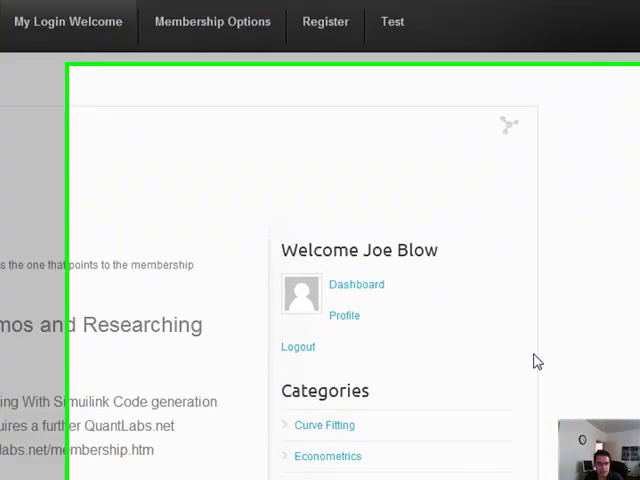
scroll(307, 429, "down", 8)
scroll(165, 448, "down", 5)
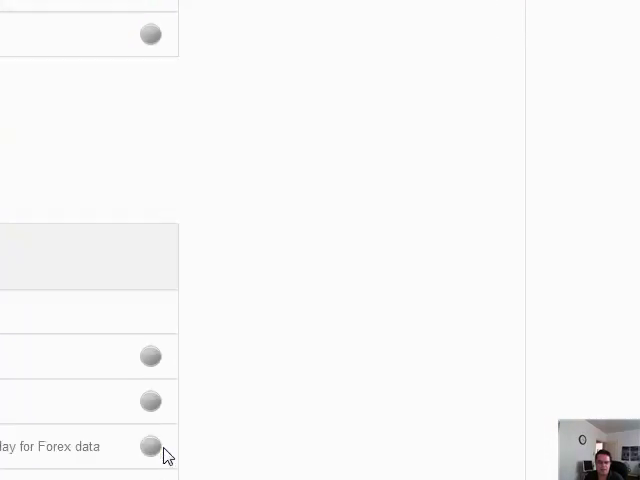
scroll(165, 448, "up", 5)
scroll(165, 448, "up", 8)
scroll(385, 347, "up", 8)
scroll(385, 347, "up", 6)
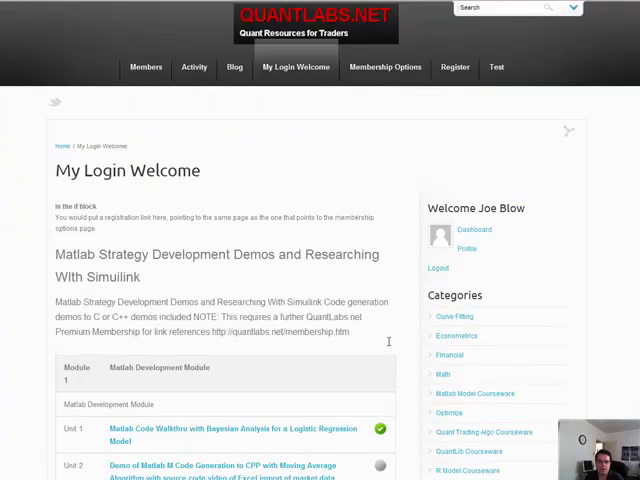